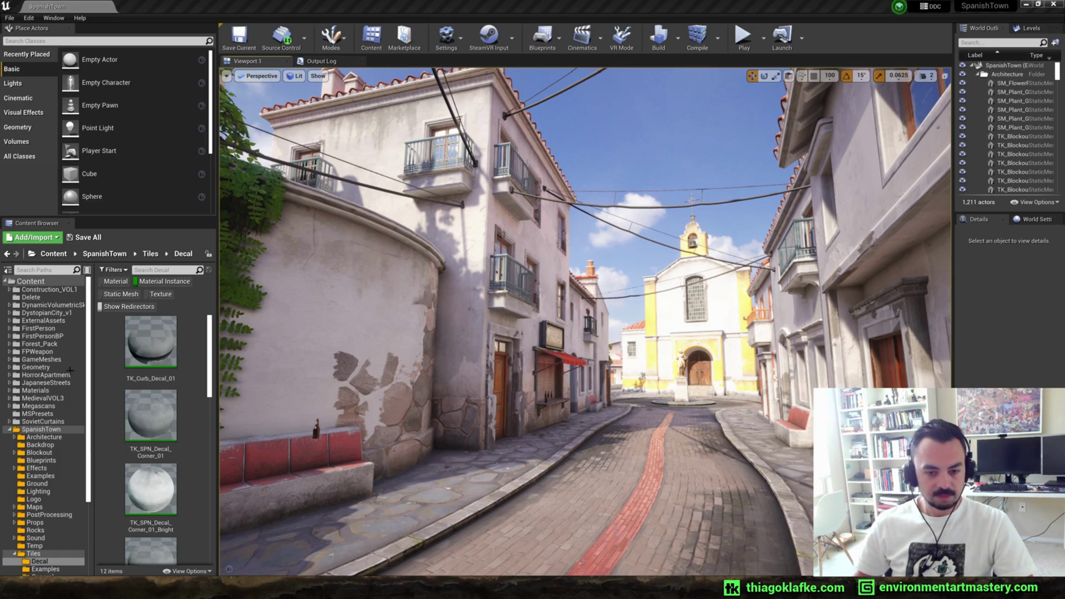
# Scroll the Content Browser sources tree down and show the VRGK folder's assets
pyautogui.scroll(-4, 35, 462)
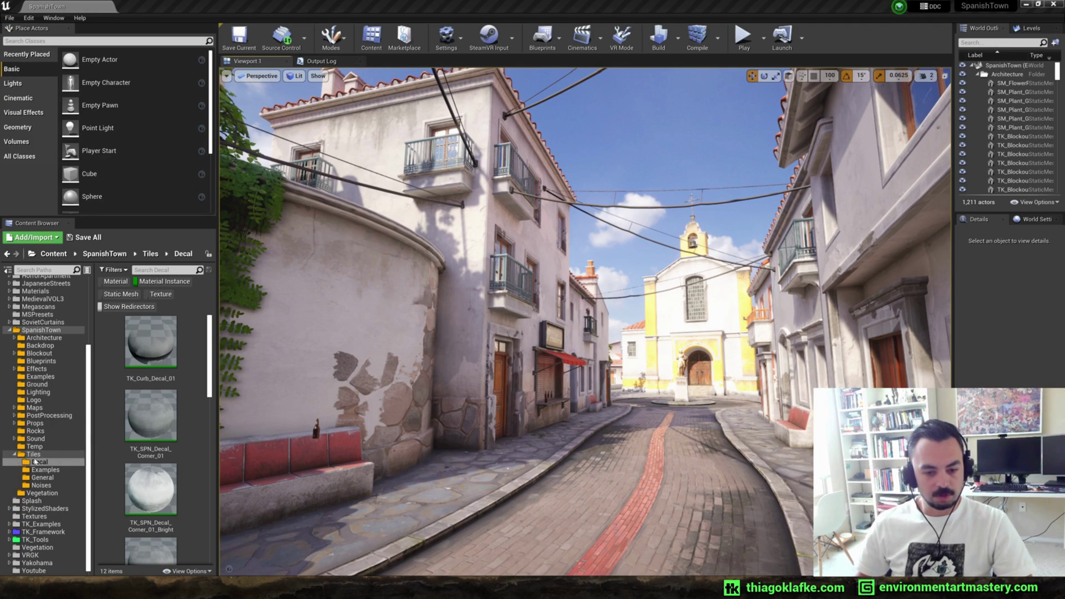
pyautogui.scroll(-1, 33, 541)
pyautogui.click(29, 547)
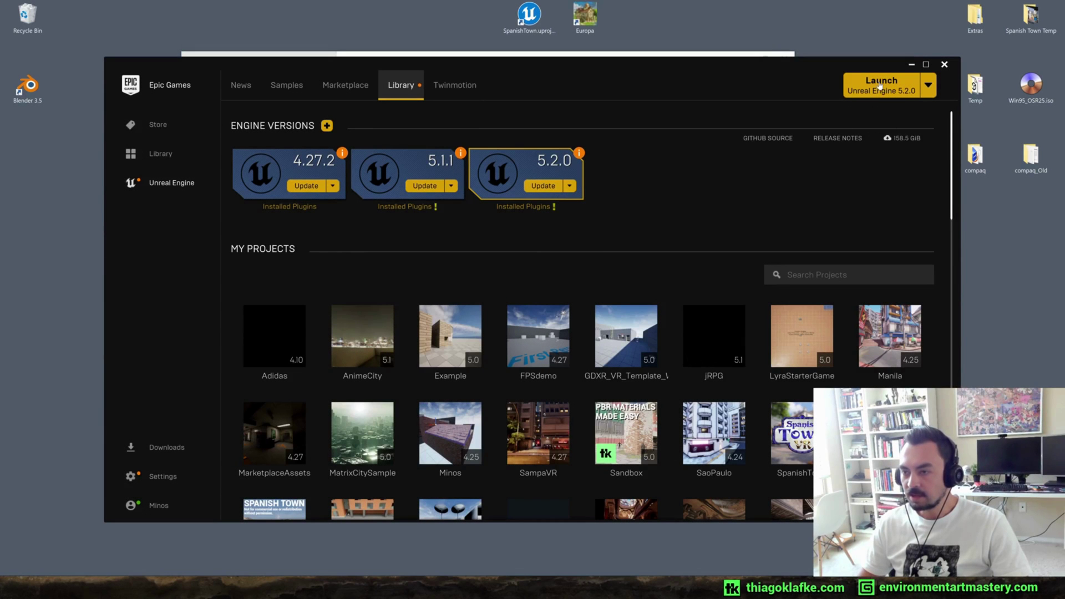
# Launch Unreal Engine 5.2.0 and close the microphone privacy settings window
pyautogui.click(881, 84)
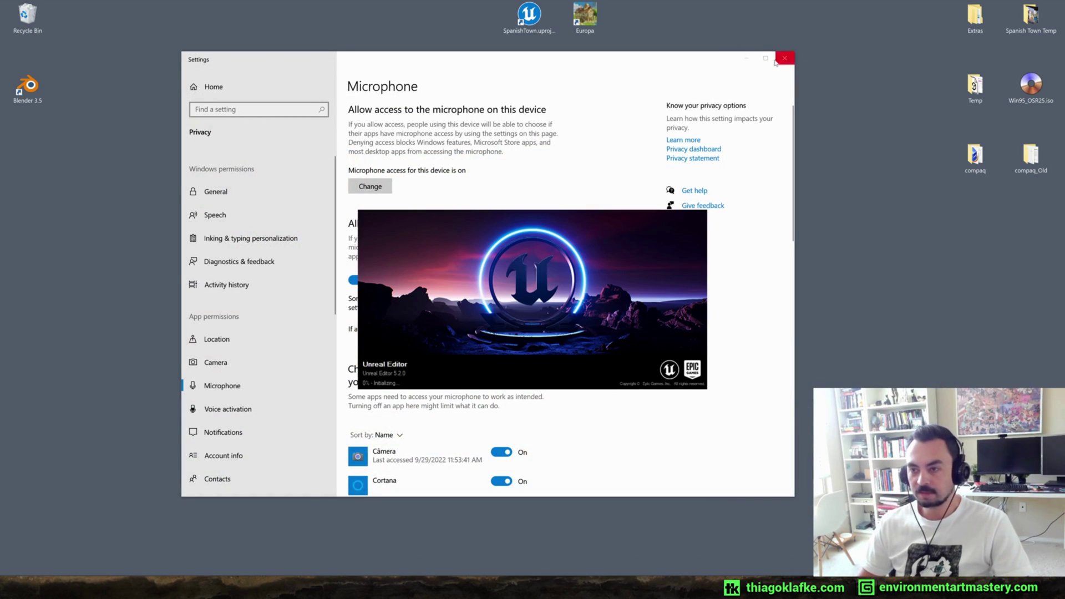
pyautogui.click(783, 59)
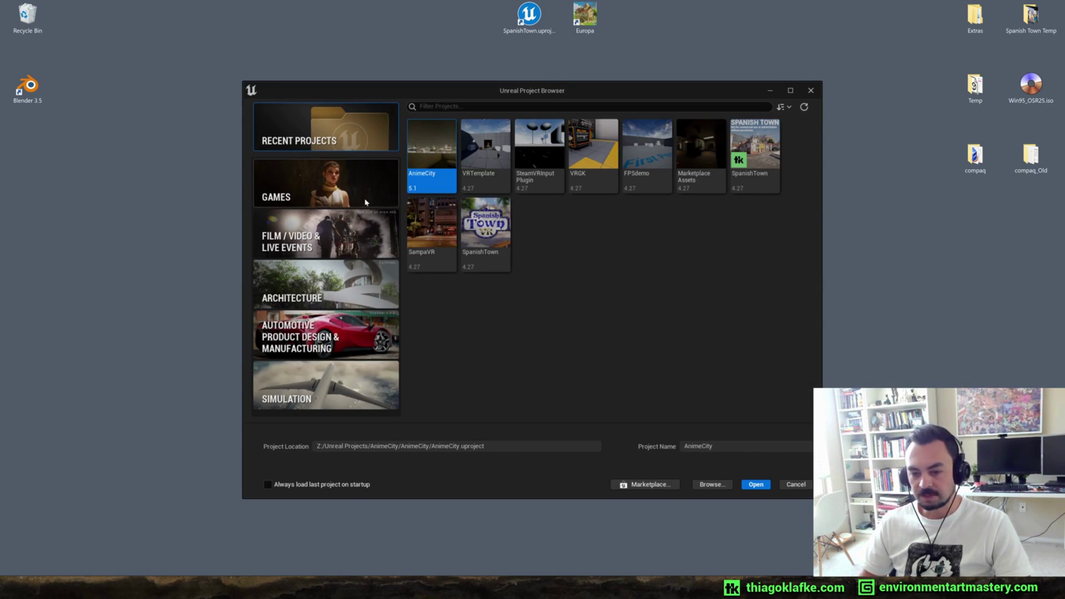
# Open a converted copy of the SpanishTown 4.27 project in Unreal Engine 5.2
pyautogui.click(468, 265)
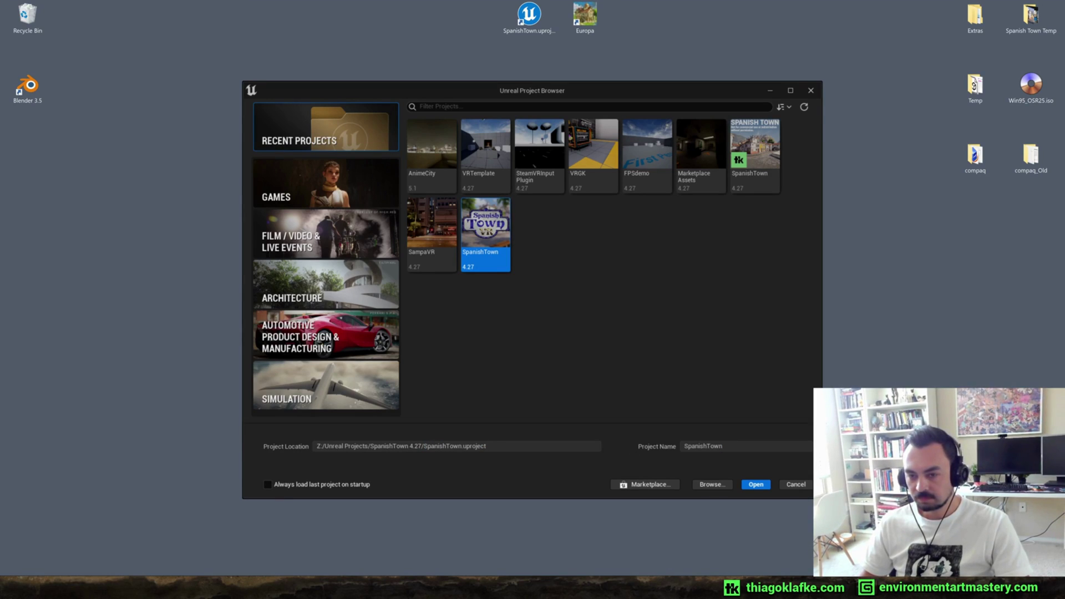
pyautogui.click(760, 487)
pyautogui.click(599, 340)
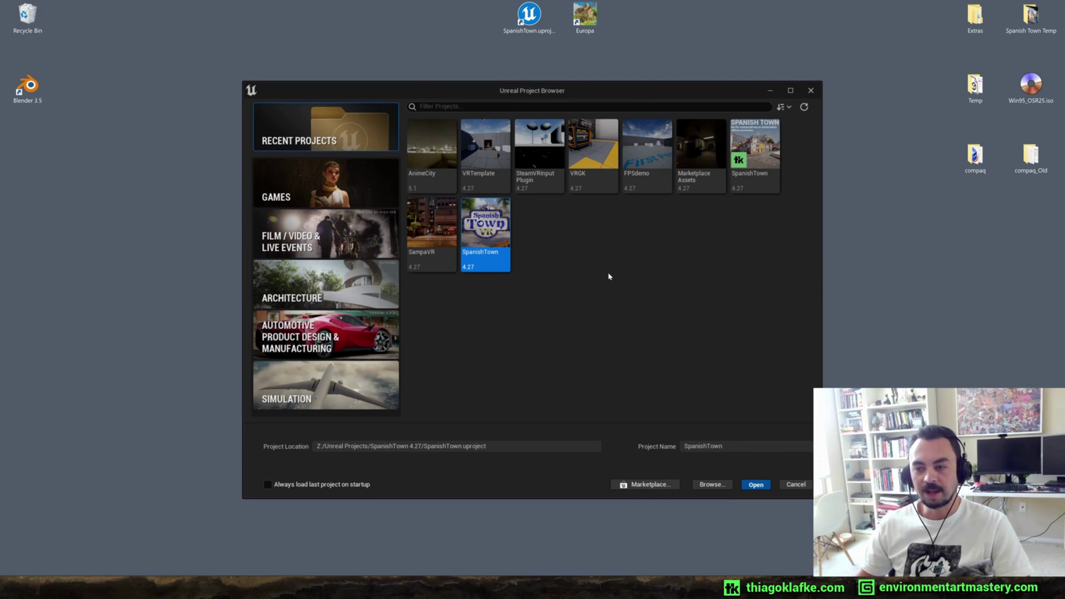
# Open Task Manager from the taskbar, sort by CPU, and show the Details list
pyautogui.rightClick(573, 587)
pyautogui.click(605, 545)
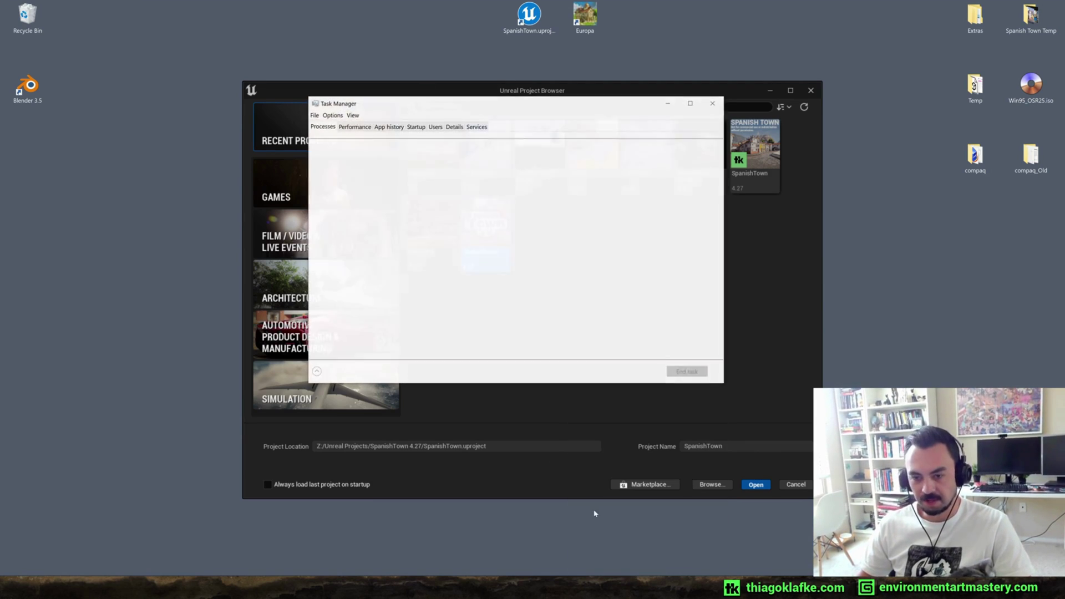
pyautogui.click(495, 147)
pyautogui.click(454, 127)
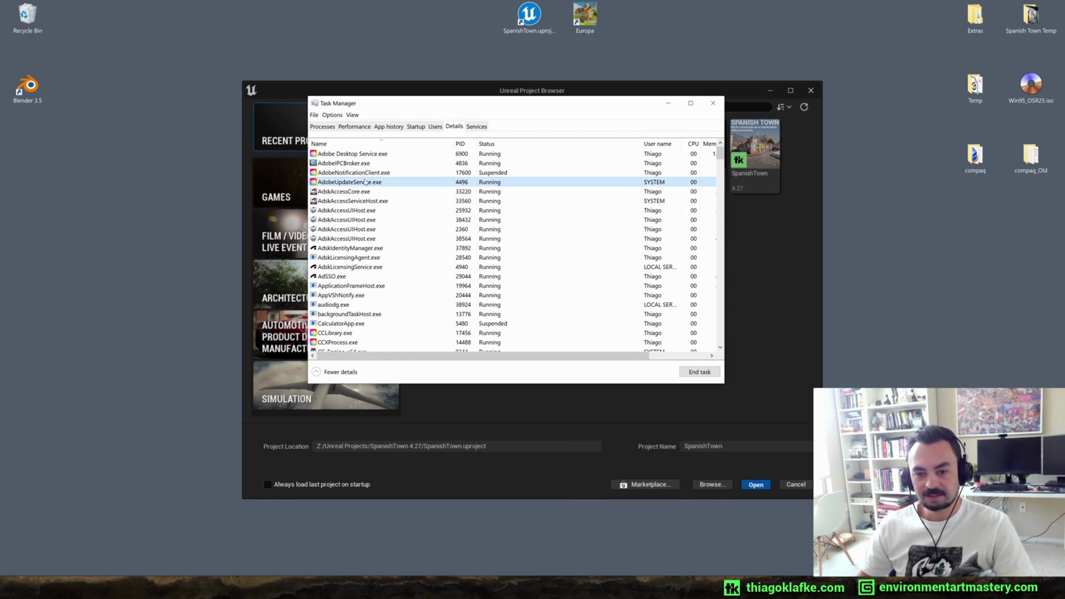
# Inspect the EpicGamesLauncher, Unity Hub and UnrealEditor.exe processes, then minimize Task Manager
pyautogui.click(348, 153)
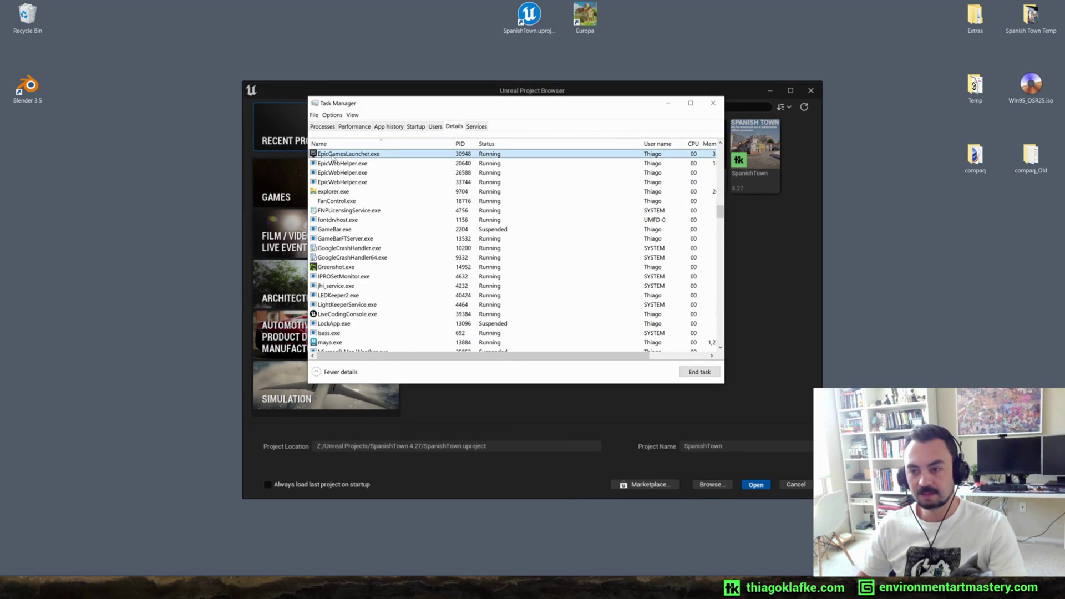
pyautogui.moveTo(647, 356)
pyautogui.mouseDown()
pyautogui.moveTo(698, 360)
pyautogui.moveTo(644, 360)
pyautogui.mouseUp()
pyautogui.scroll(-10, 499, 249)
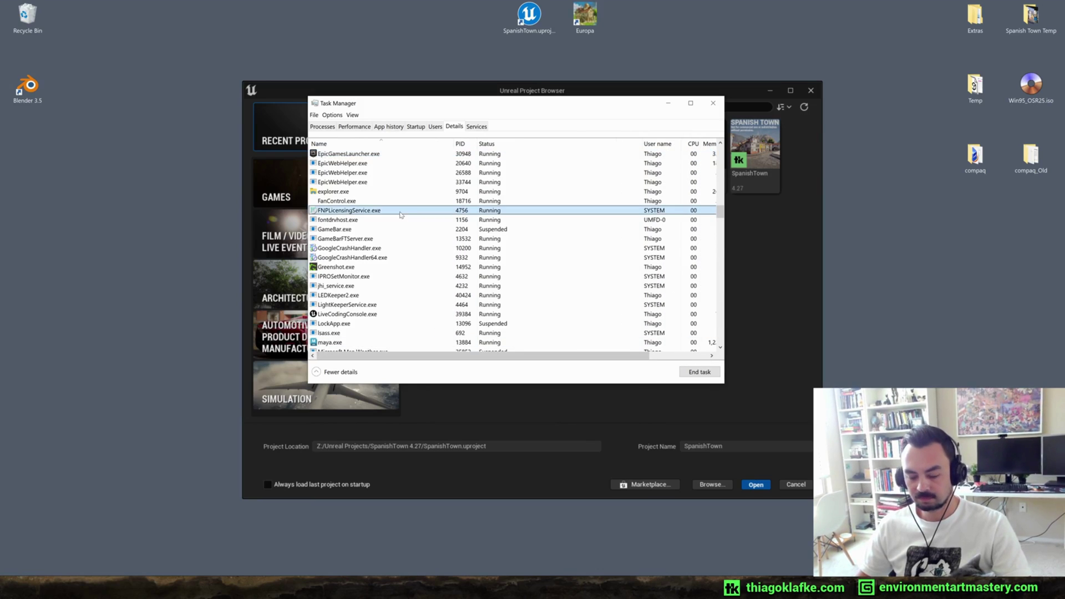
pyautogui.click(389, 164)
pyautogui.click(370, 229)
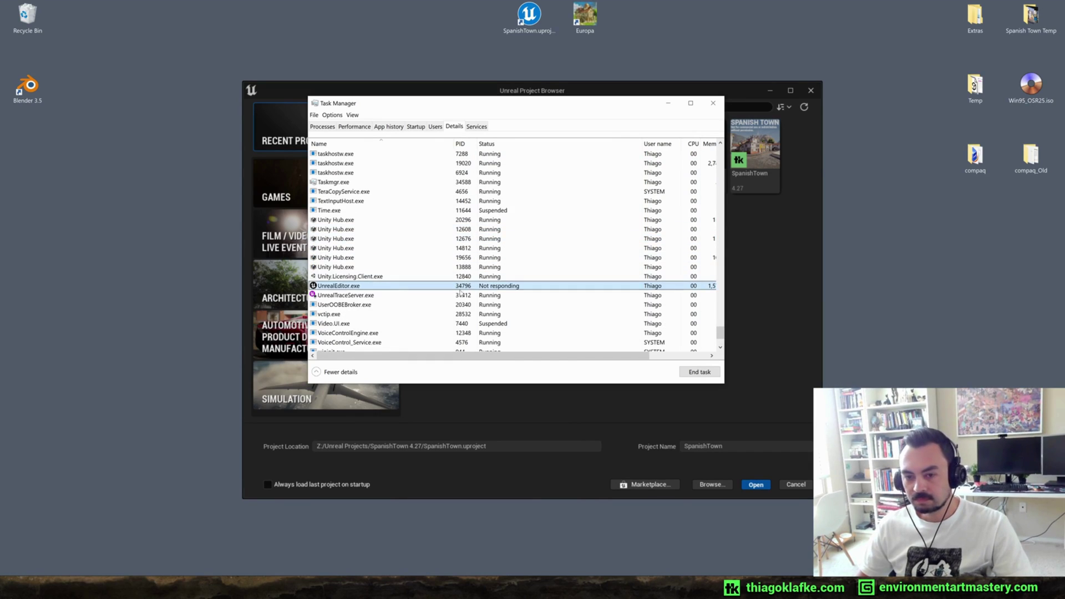
pyautogui.click(668, 103)
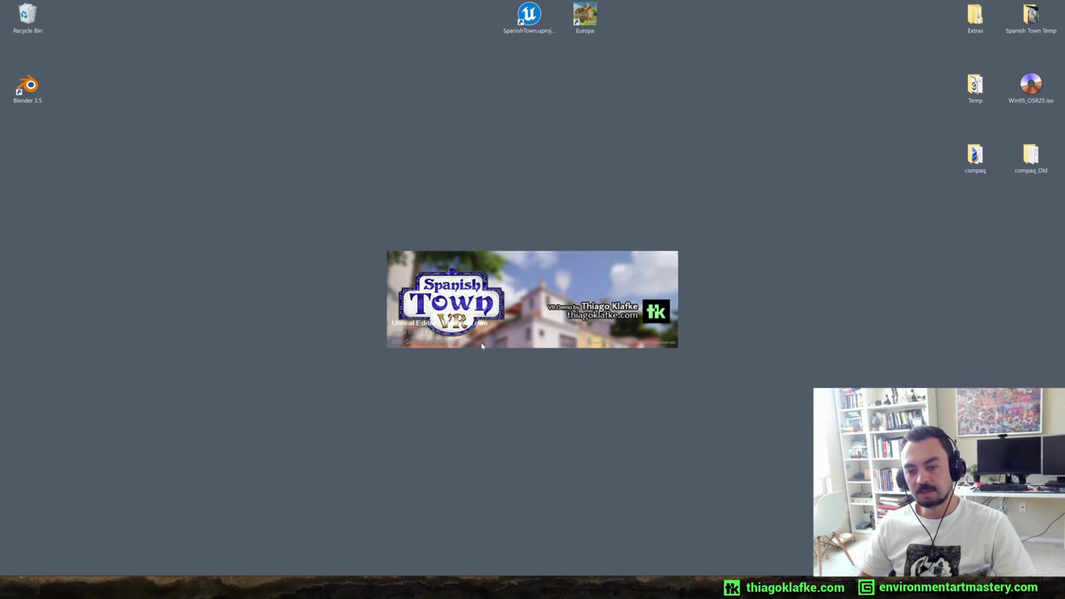
# Reopen Task Manager, move it aside, and jump to the processes starting with 'sh'
pyautogui.rightClick(506, 587)
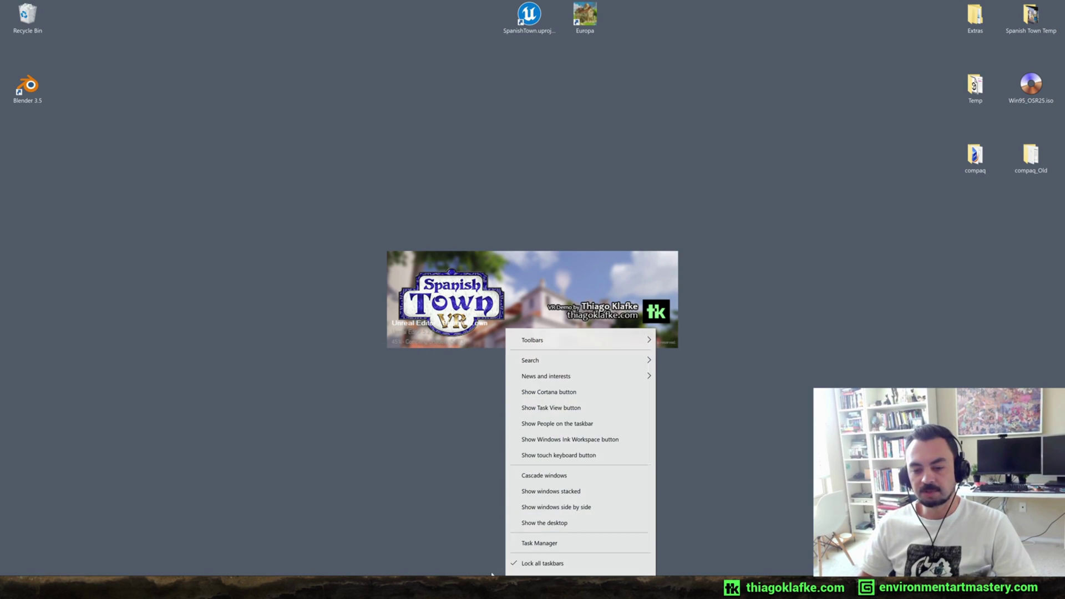
pyautogui.click(546, 545)
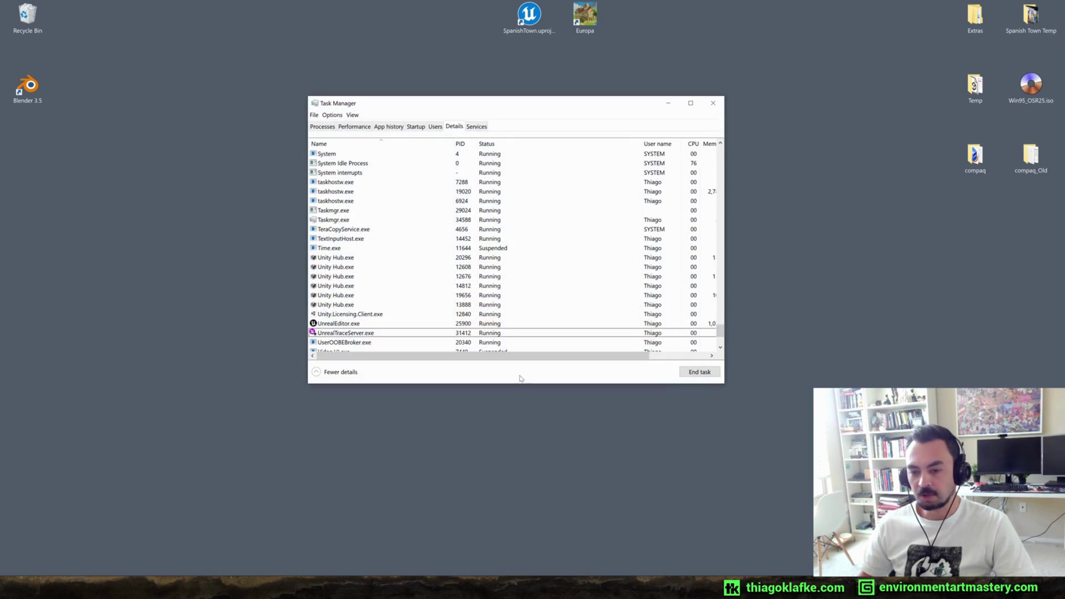
pyautogui.moveTo(534, 105); pyautogui.dragTo(758, 149)
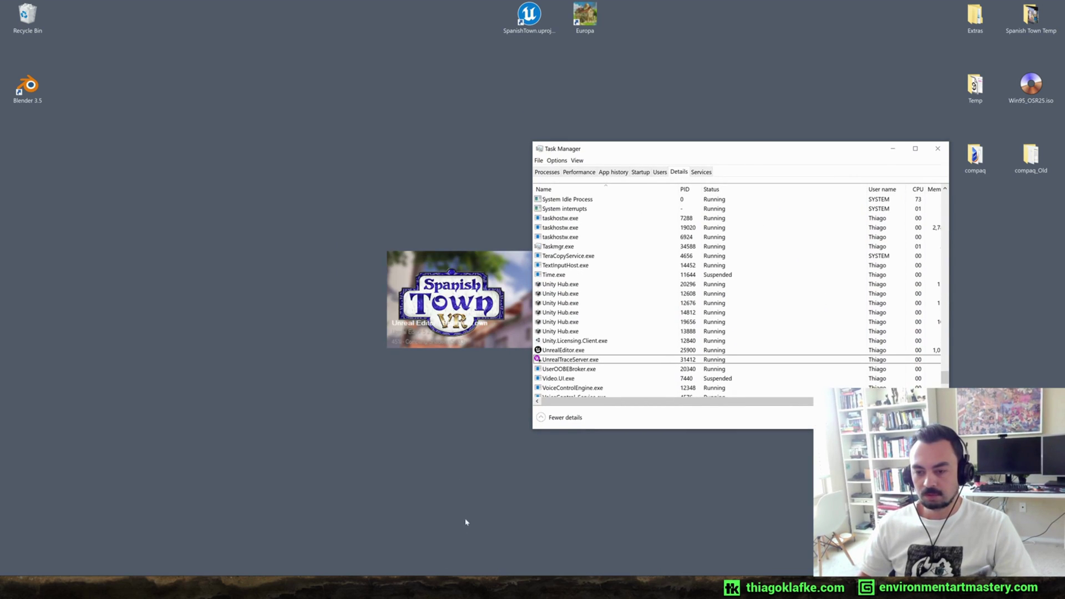
pyautogui.scroll(2, 619, 326)
pyautogui.scroll(-5, 621, 328)
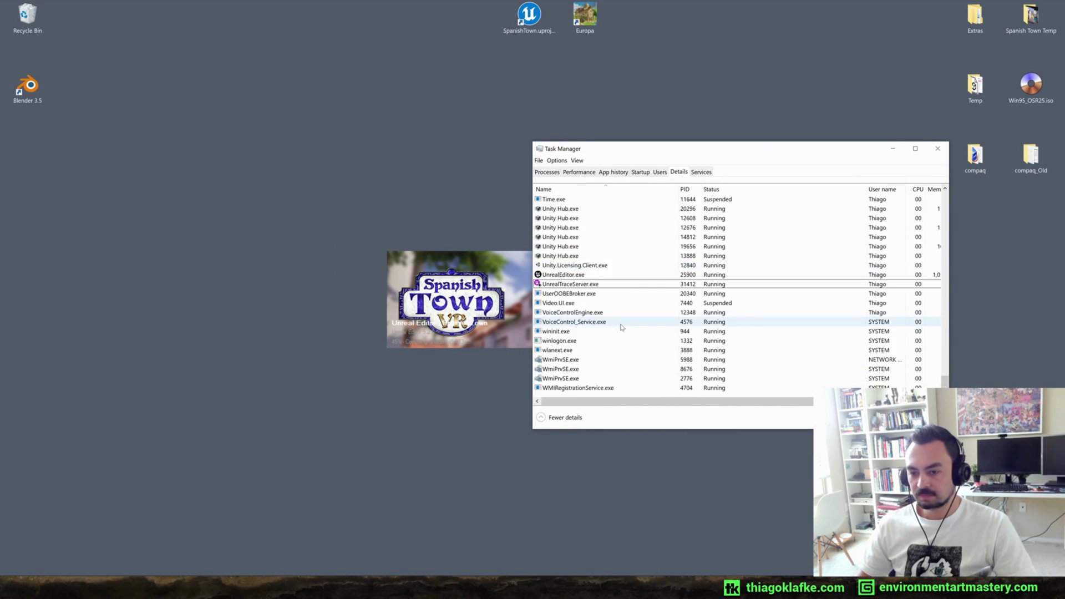
pyautogui.scroll(15, 622, 324)
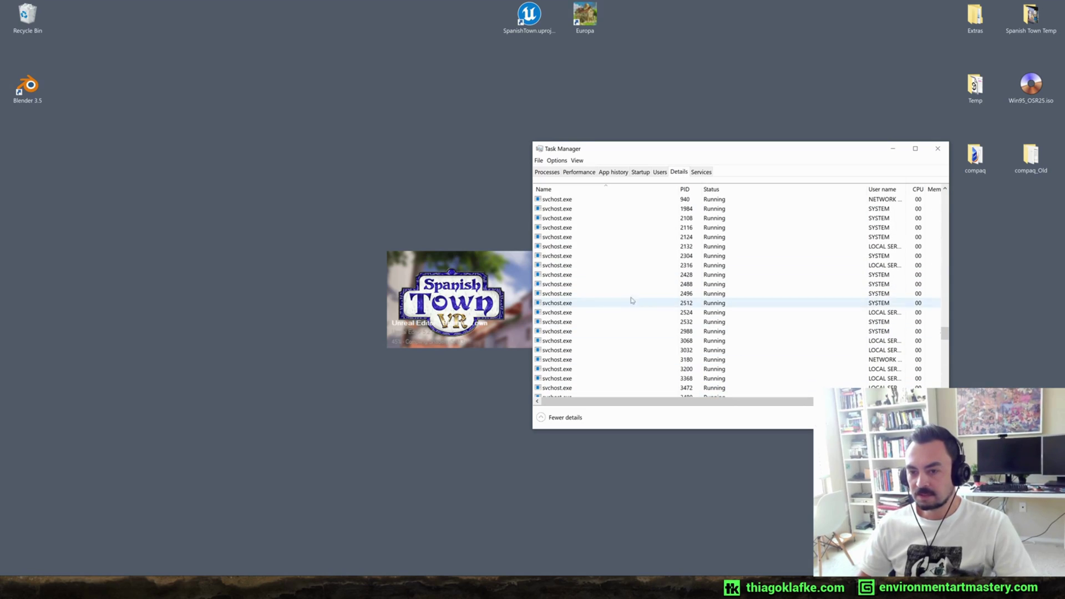
pyautogui.write('sh')
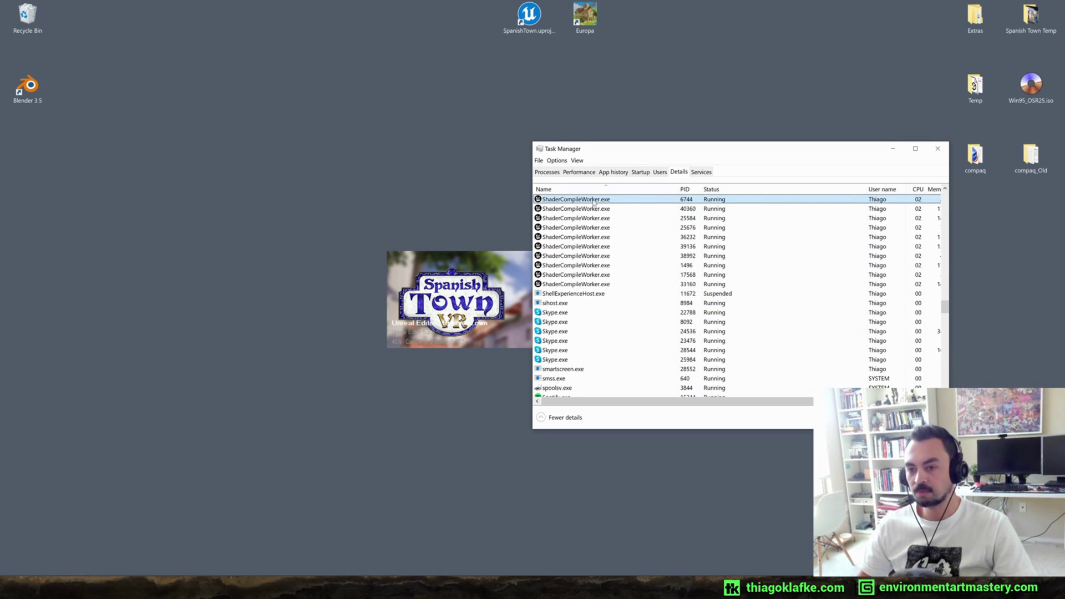
# Set the first four ShaderCompileWorker.exe processes, including 25676 and 36232, to High priority
pyautogui.rightClick(593, 203)
pyautogui.moveTo(622, 236)
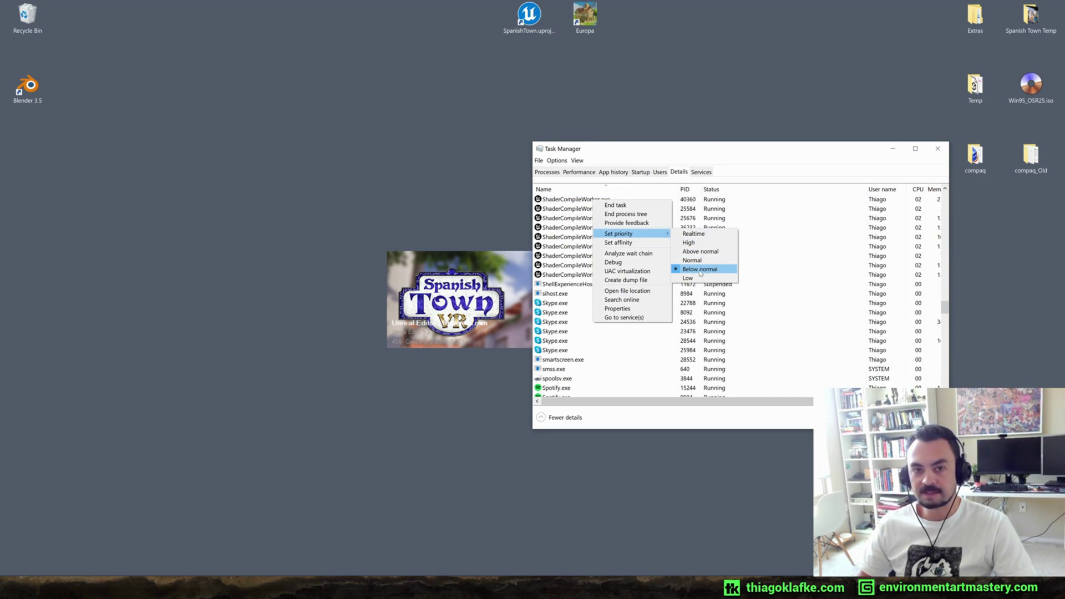
pyautogui.click(691, 242)
pyautogui.click(604, 310)
pyautogui.rightClick(601, 209)
pyautogui.click(716, 253)
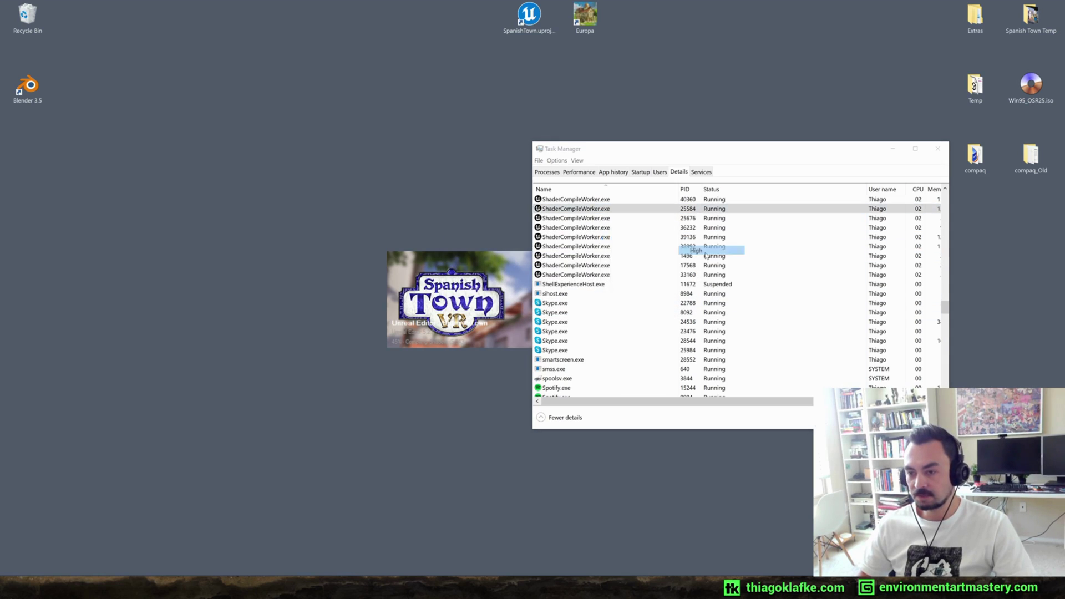
pyautogui.click(559, 309)
pyautogui.rightClick(595, 218)
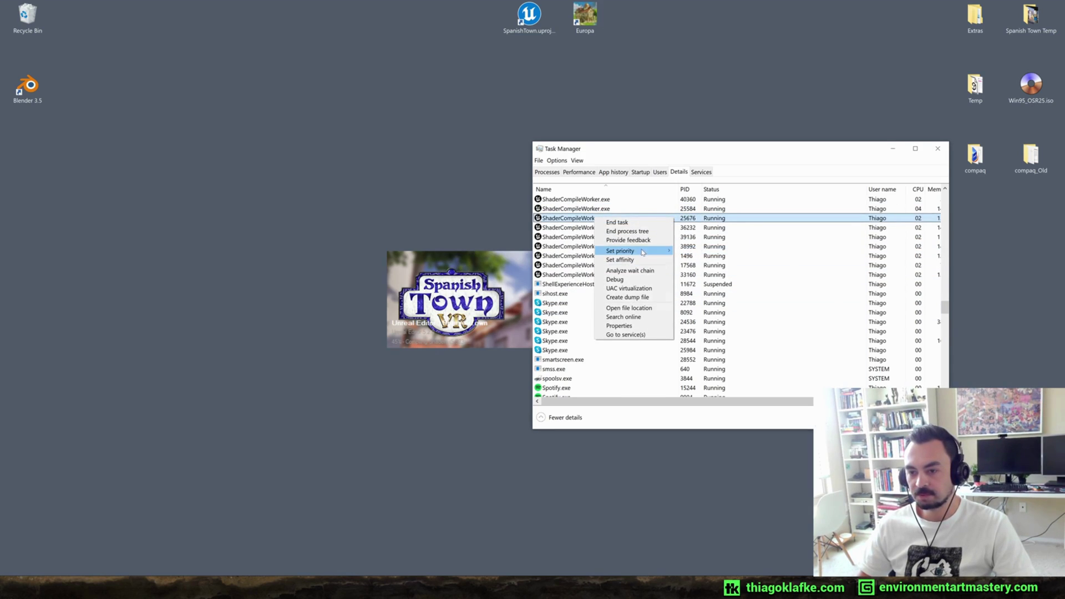
pyautogui.moveTo(649, 251)
pyautogui.click(690, 260)
pyautogui.click(546, 309)
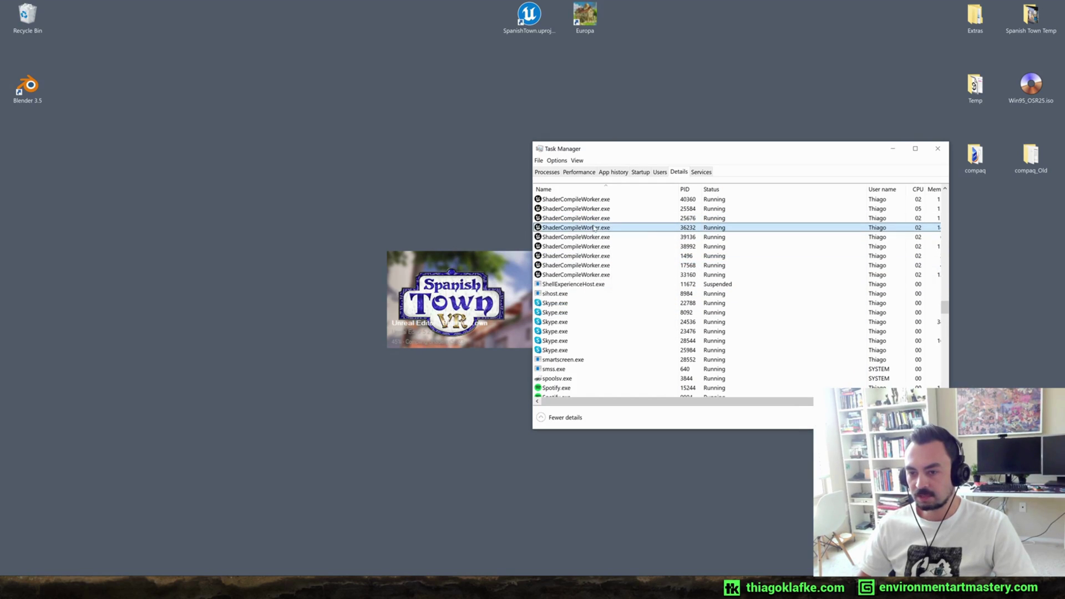
pyautogui.rightClick(594, 228)
pyautogui.click(694, 268)
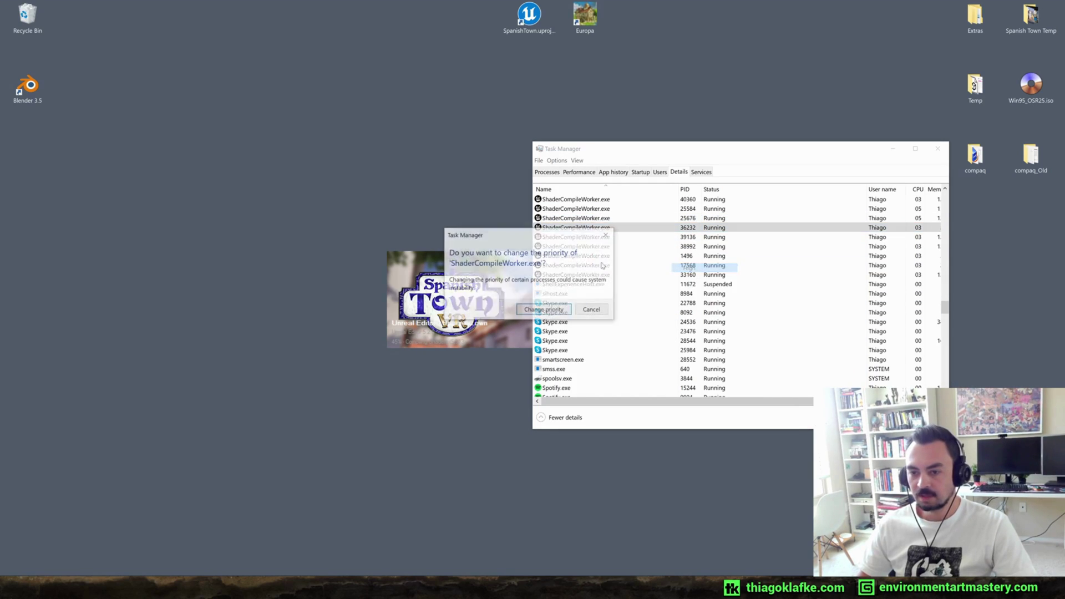
pyautogui.click(548, 309)
# Set ShaderCompileWorker processes 39136, 38992, 1496, 17568 and 33160 to High priority
pyautogui.rightClick(589, 240)
pyautogui.click(693, 280)
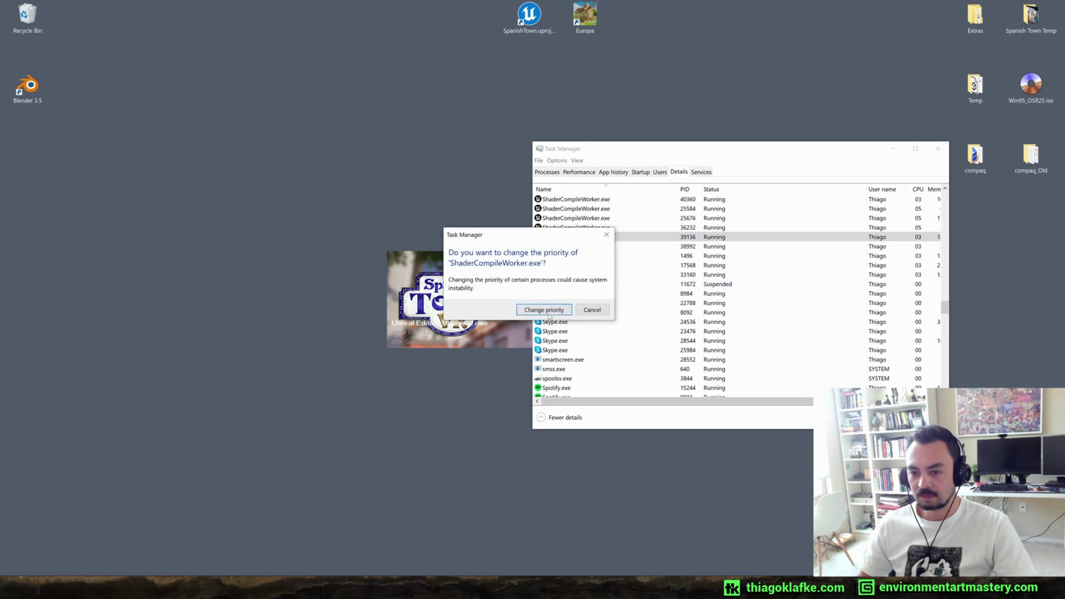
pyautogui.click(547, 309)
pyautogui.rightClick(589, 246)
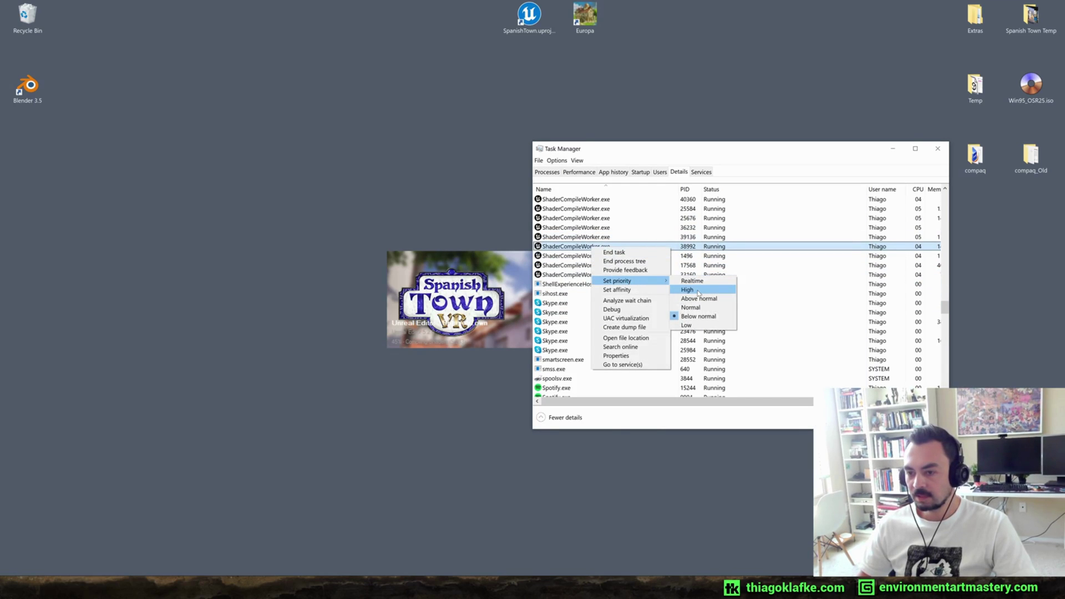
pyautogui.click(694, 290)
pyautogui.click(561, 315)
pyautogui.rightClick(590, 256)
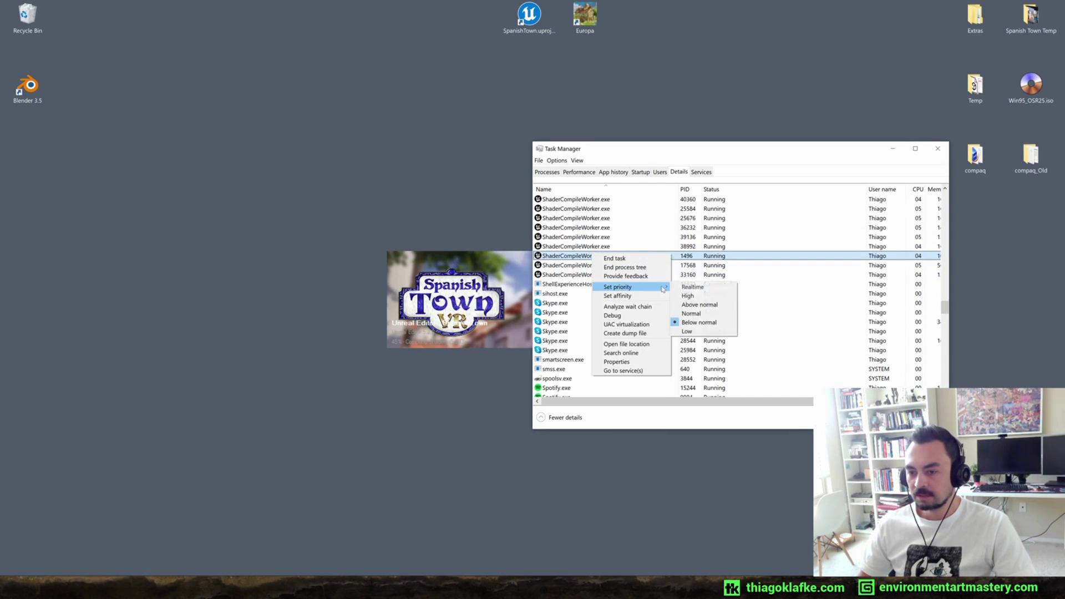
pyautogui.click(694, 294)
pyautogui.click(546, 310)
pyautogui.rightClick(597, 267)
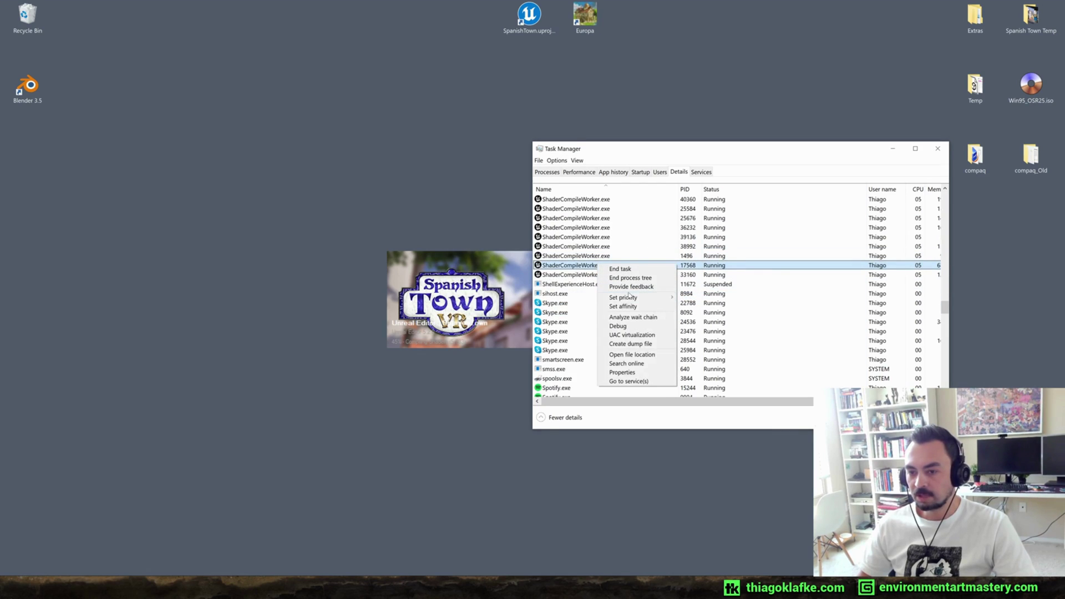
pyautogui.click(693, 307)
pyautogui.click(547, 309)
pyautogui.rightClick(603, 275)
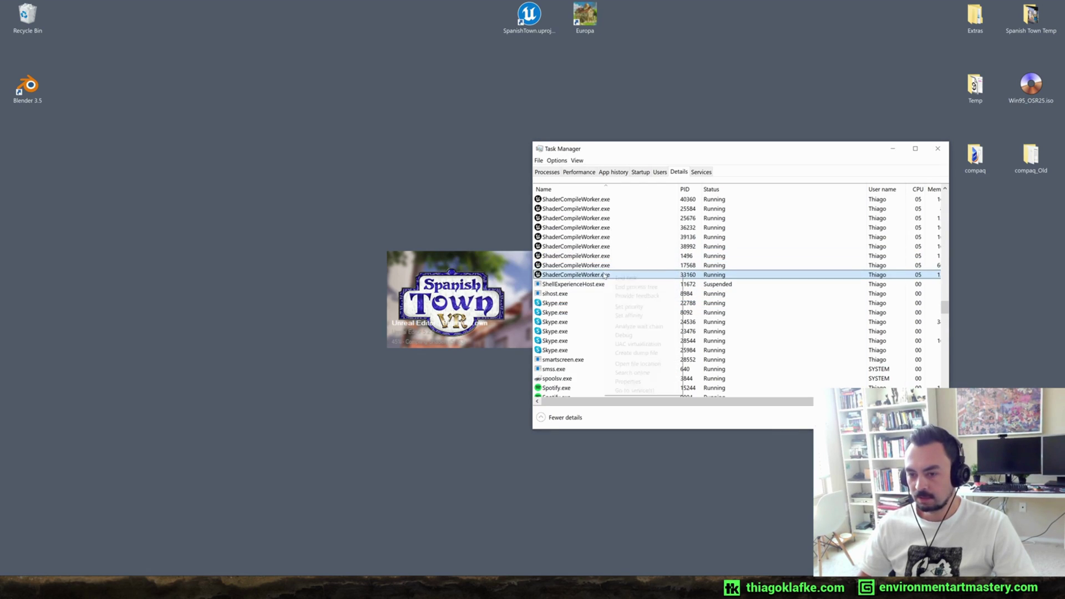
pyautogui.click(694, 316)
pyautogui.click(547, 309)
# In File Explorer, browse to Data (F:) > Epic Games > UE_5.2 > Engine > Config
pyautogui.press('super+e')
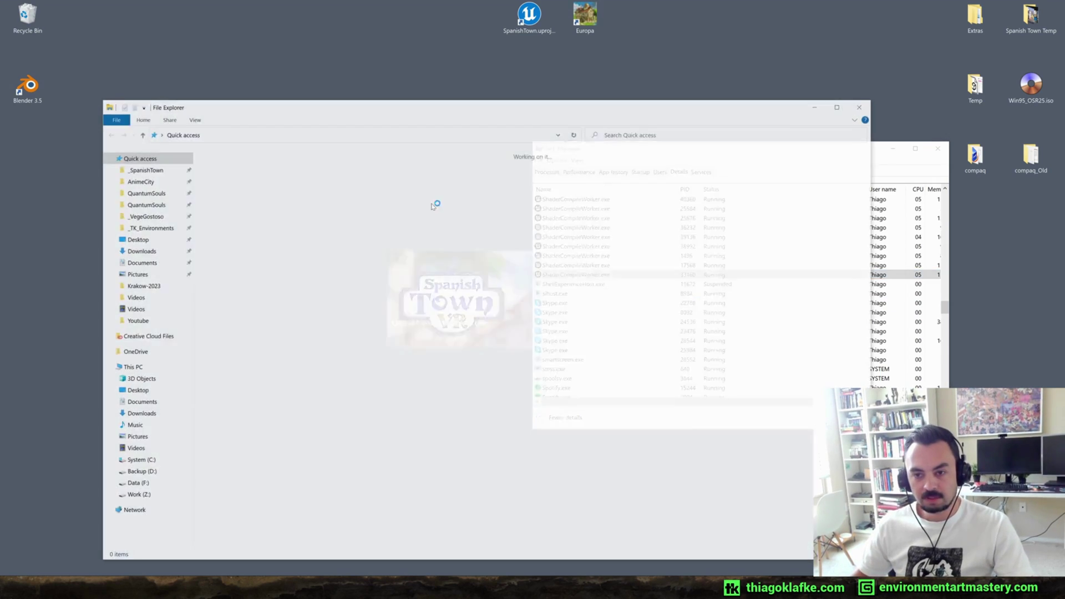
pyautogui.click(137, 495)
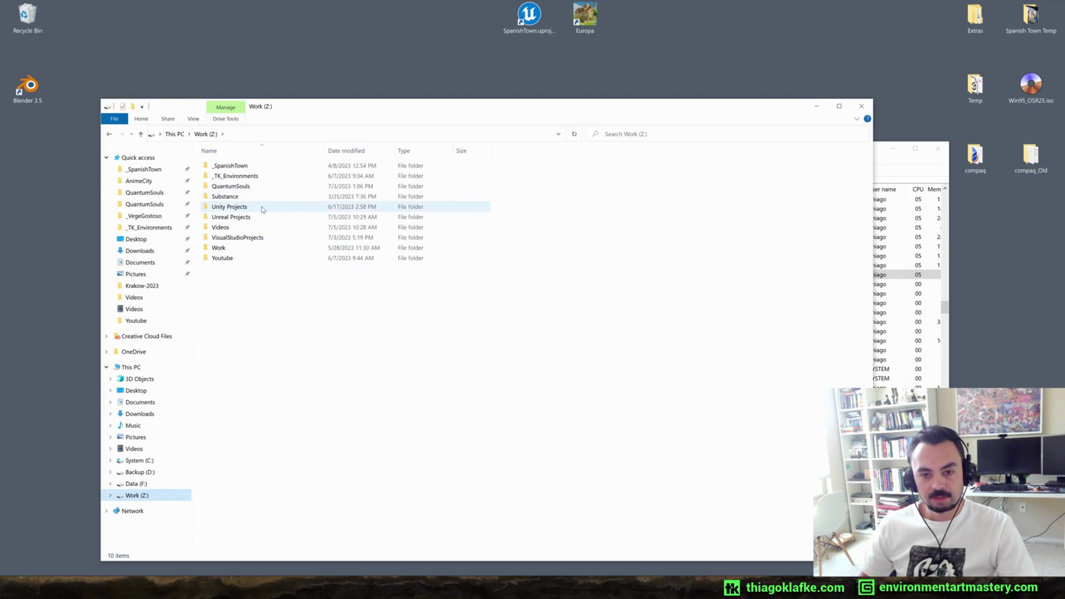
pyautogui.click(136, 484)
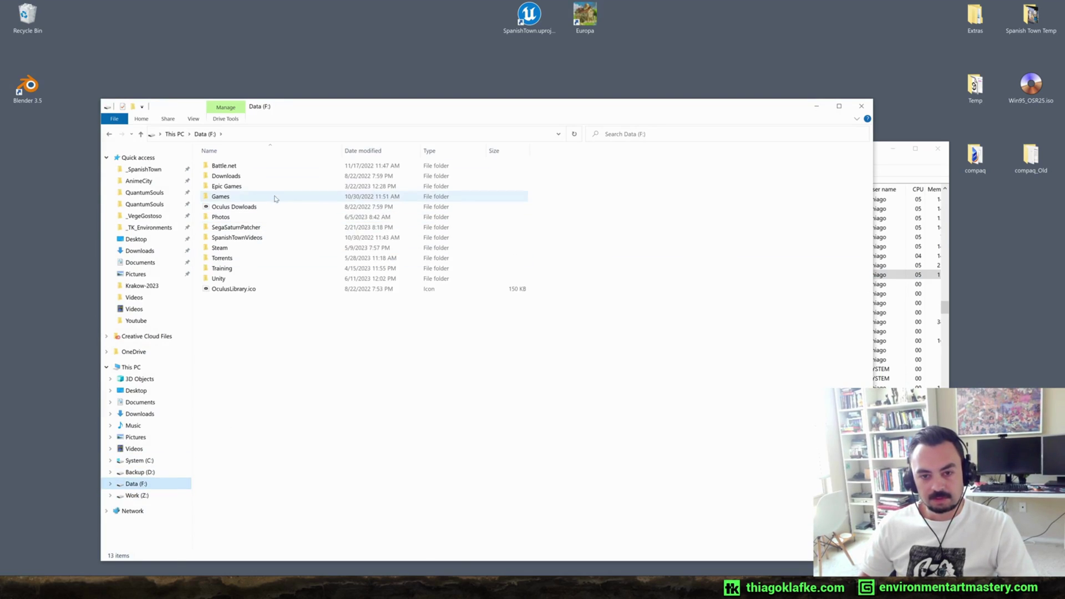
pyautogui.doubleClick(268, 193)
pyautogui.click(227, 198)
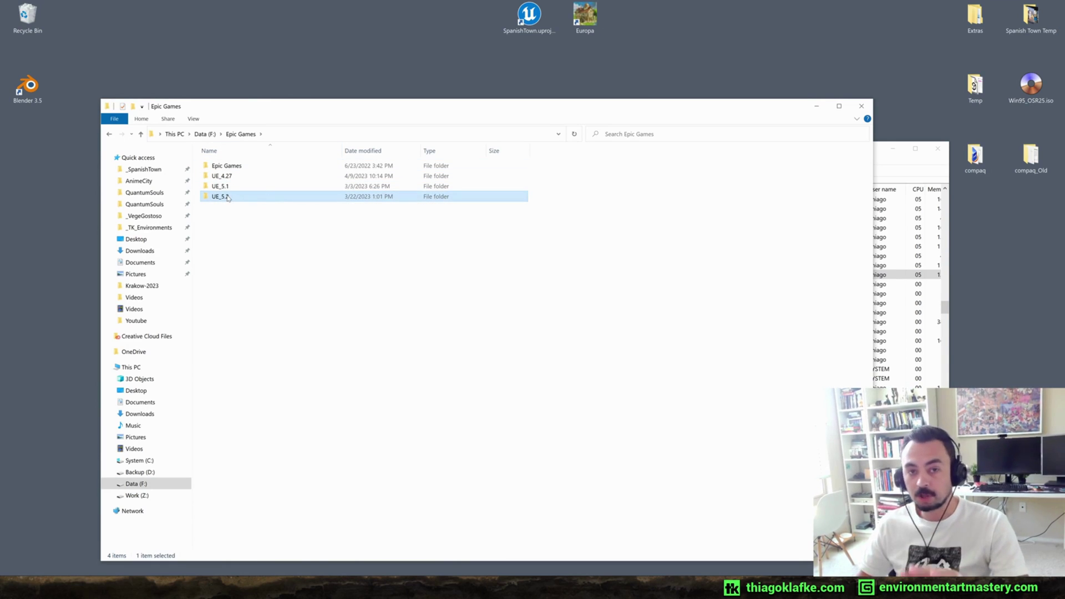
pyautogui.doubleClick(230, 199)
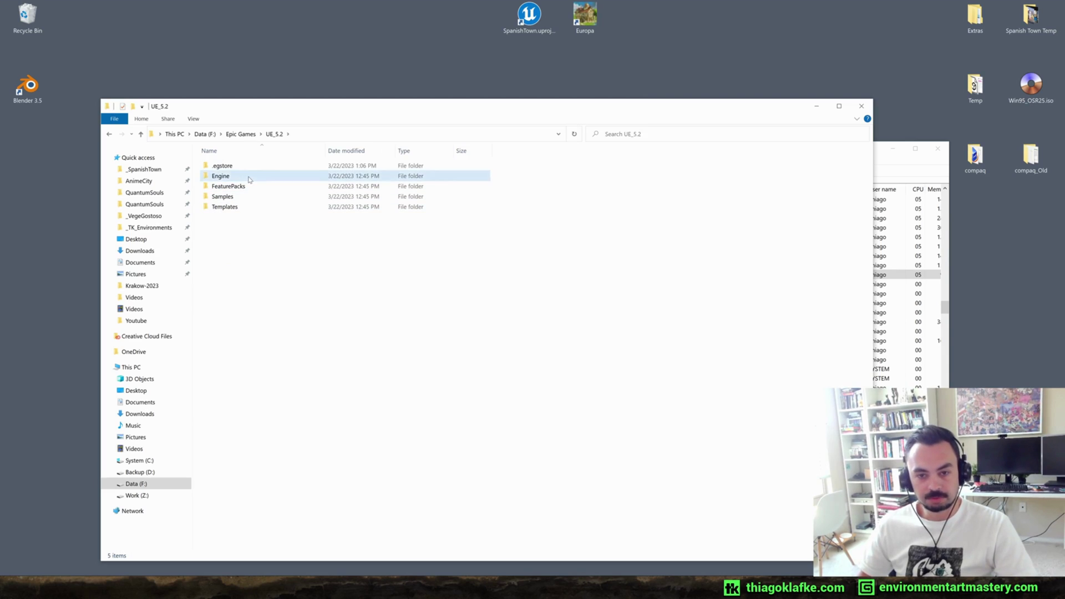
pyautogui.doubleClick(229, 177)
pyautogui.doubleClick(230, 186)
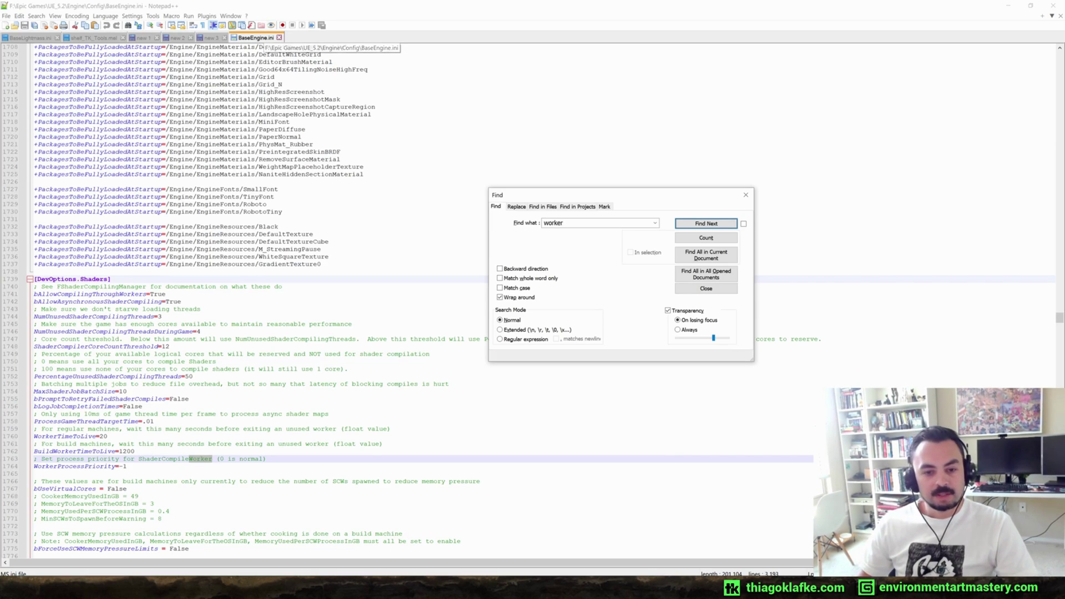
# Find WorkerProcessPriority=-1 in BaseEngine.ini and note that 0 means normal priority
pyautogui.moveTo(584, 199); pyautogui.dragTo(539, 191)
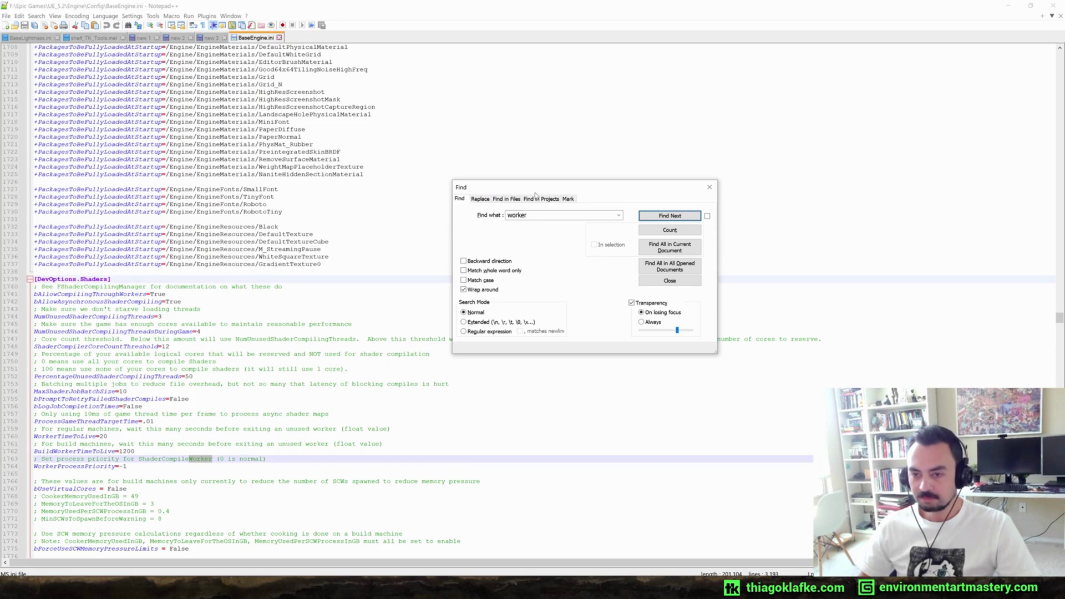
pyautogui.moveTo(536, 192); pyautogui.dragTo(527, 192)
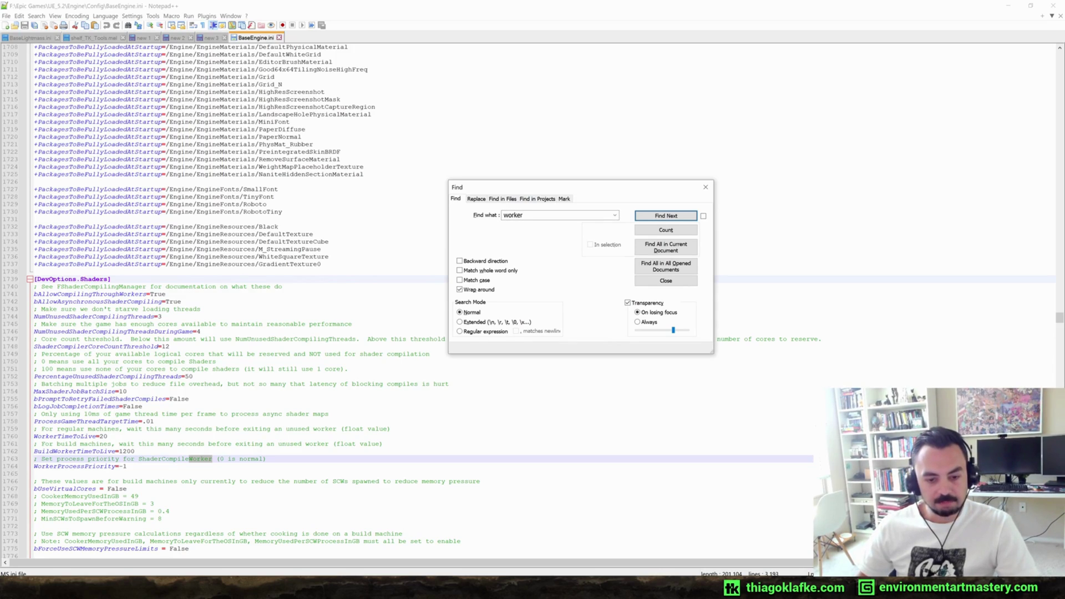
pyautogui.click(127, 466)
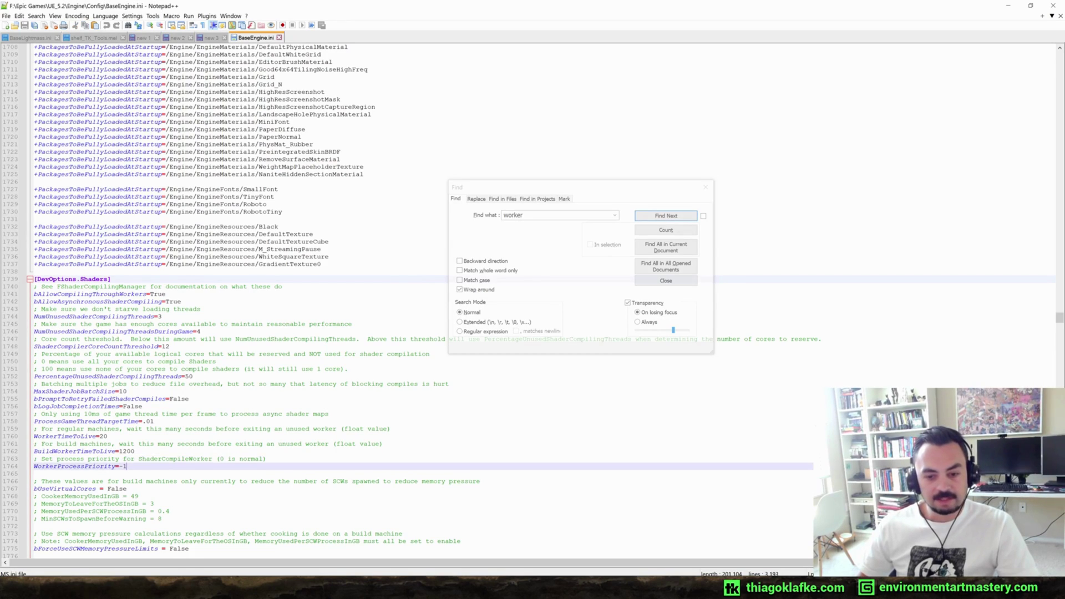
pyautogui.moveTo(217, 459); pyautogui.dragTo(248, 460)
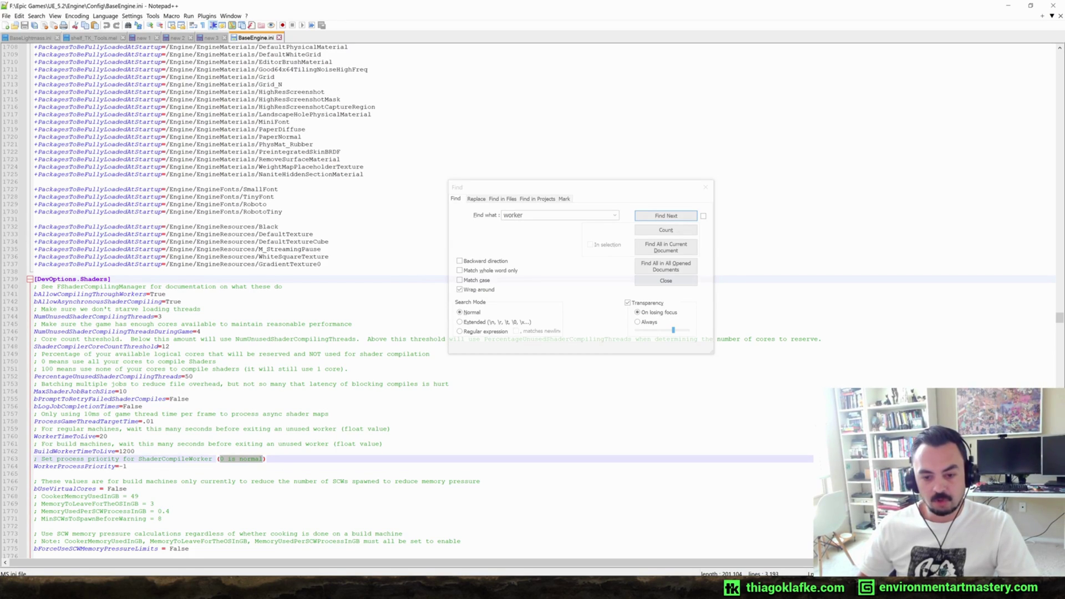
pyautogui.click(127, 466)
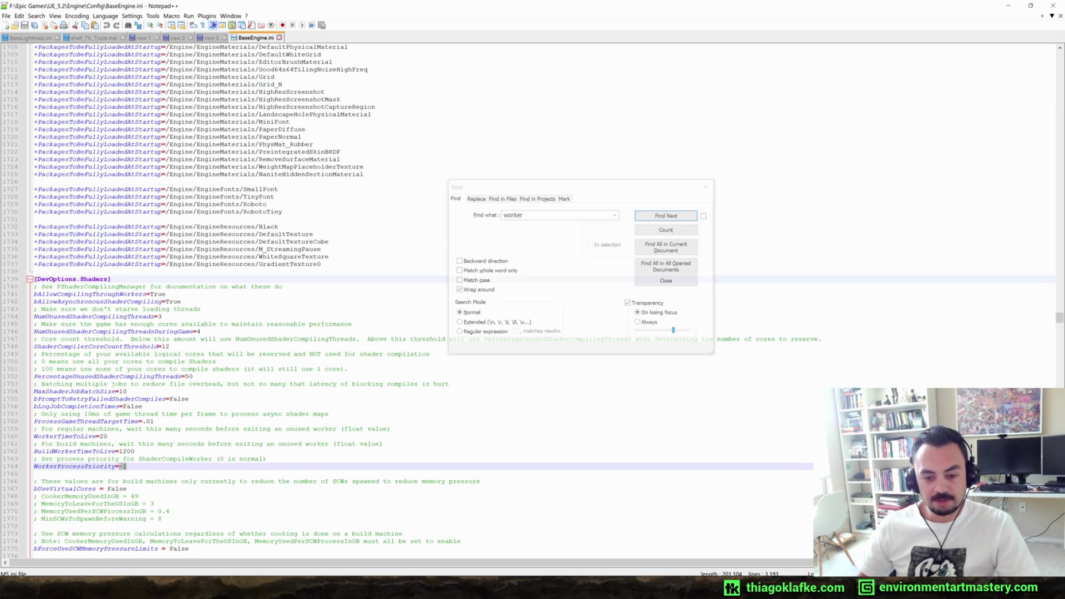
# Bring up a ShaderCompileWorker process's Set priority choices in Task Manager
pyautogui.hotkey('alt', 'Tab')
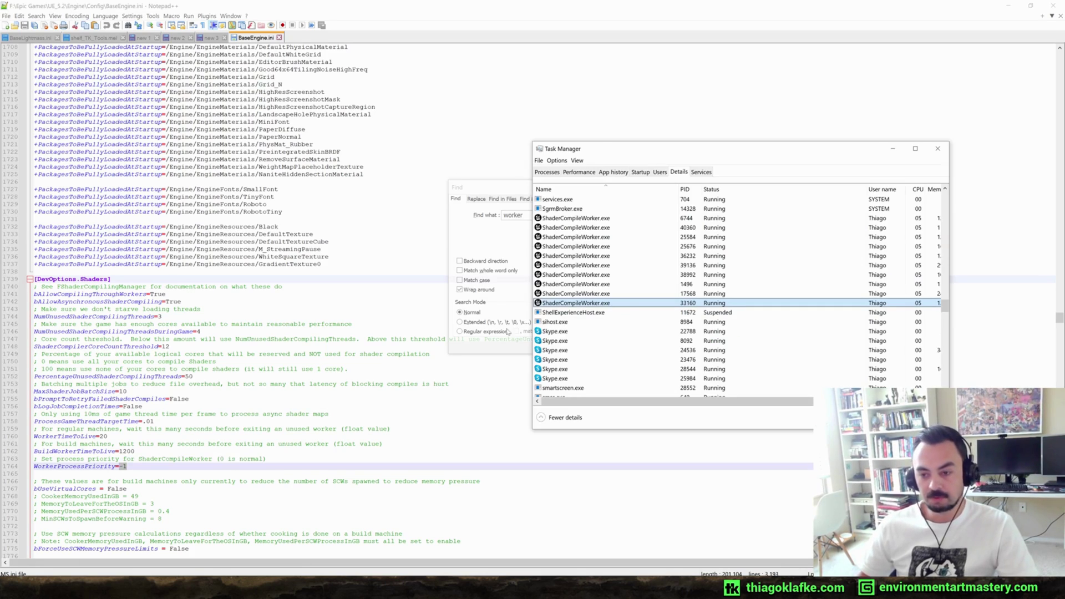
pyautogui.rightClick(580, 303)
pyautogui.moveTo(612, 337)
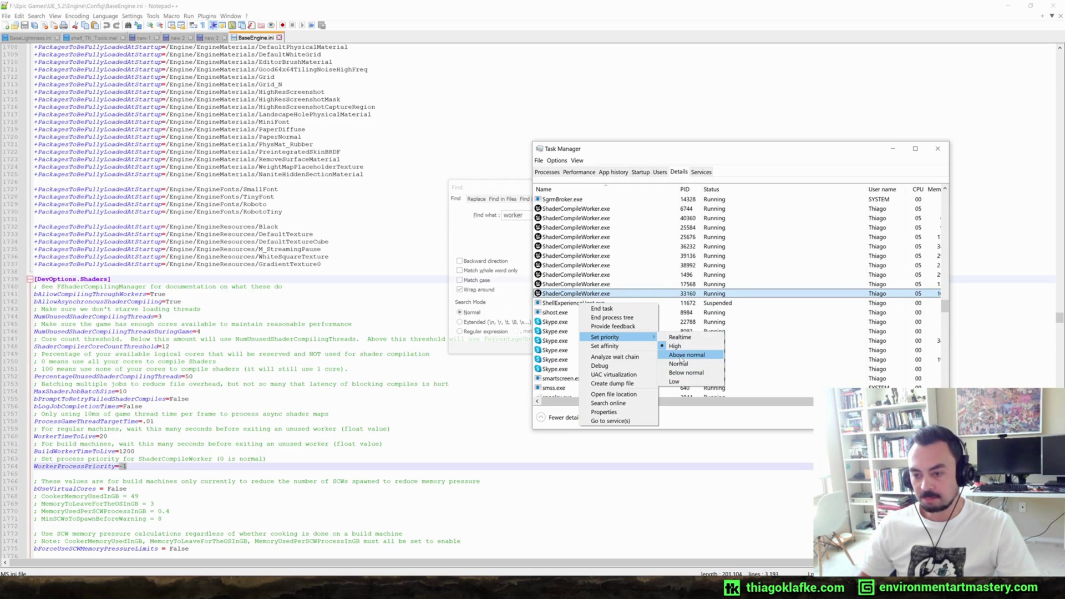
# Change WorkerProcessPriority from -1 to 2 in BaseEngine.ini, save, and minimize Notepad++
pyautogui.click(127, 466)
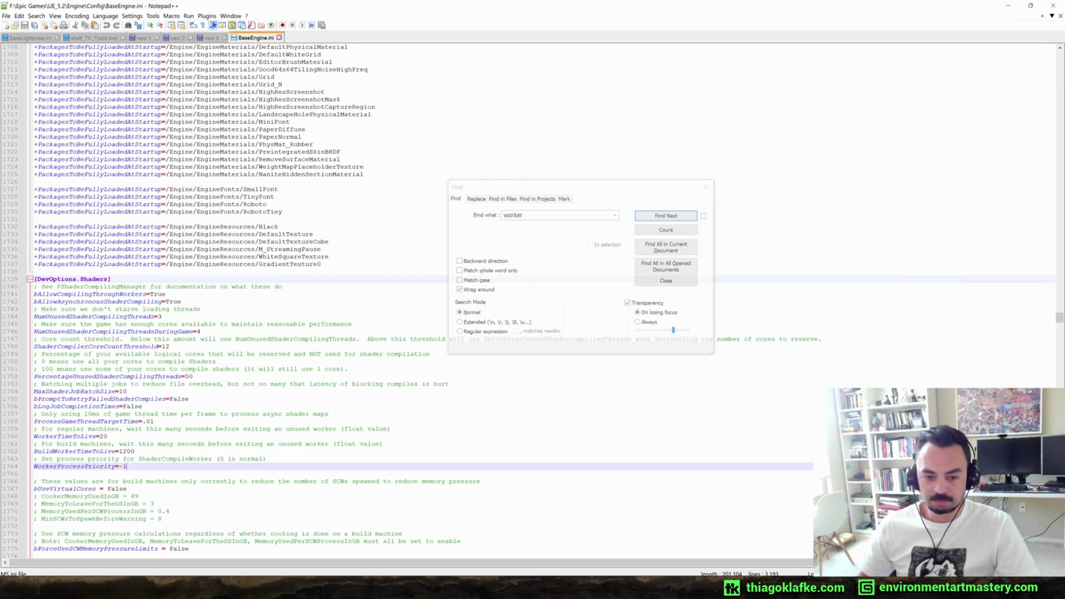
pyautogui.press('BackSpace')
pyautogui.press('BackSpace')
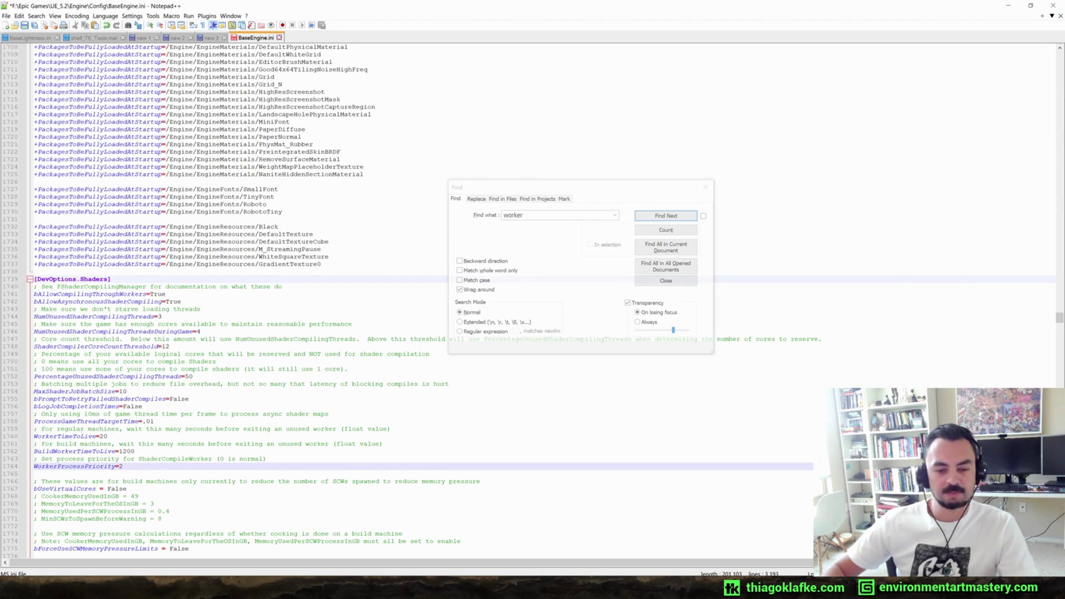
pyautogui.hotkey('ctrl', 's')
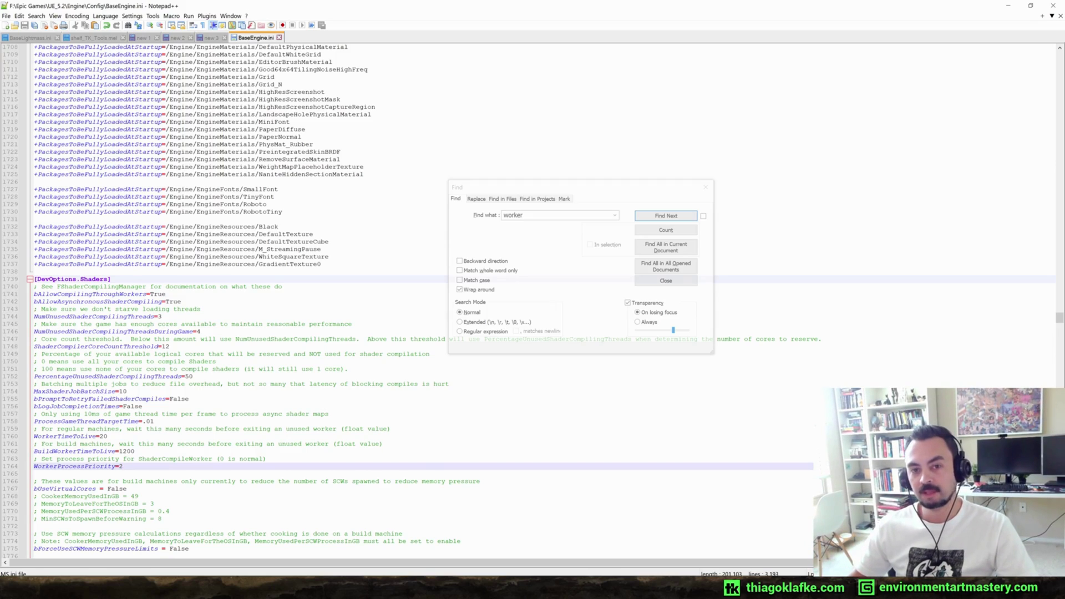
pyautogui.click(1019, 3)
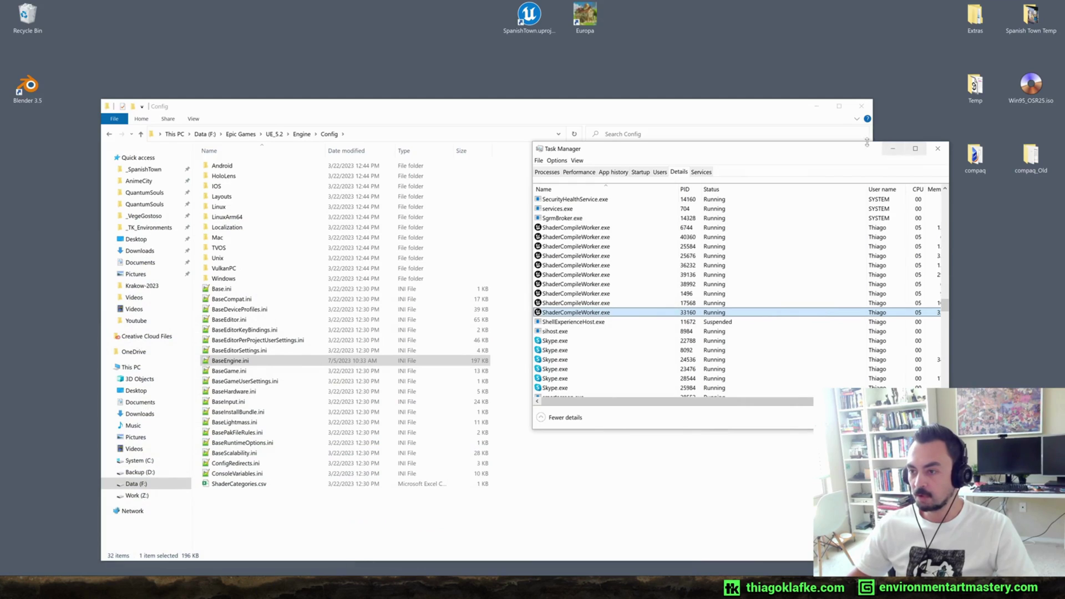
# Minimize File Explorer while the SpanishTown project loads in Unreal Editor
pyautogui.click(817, 107)
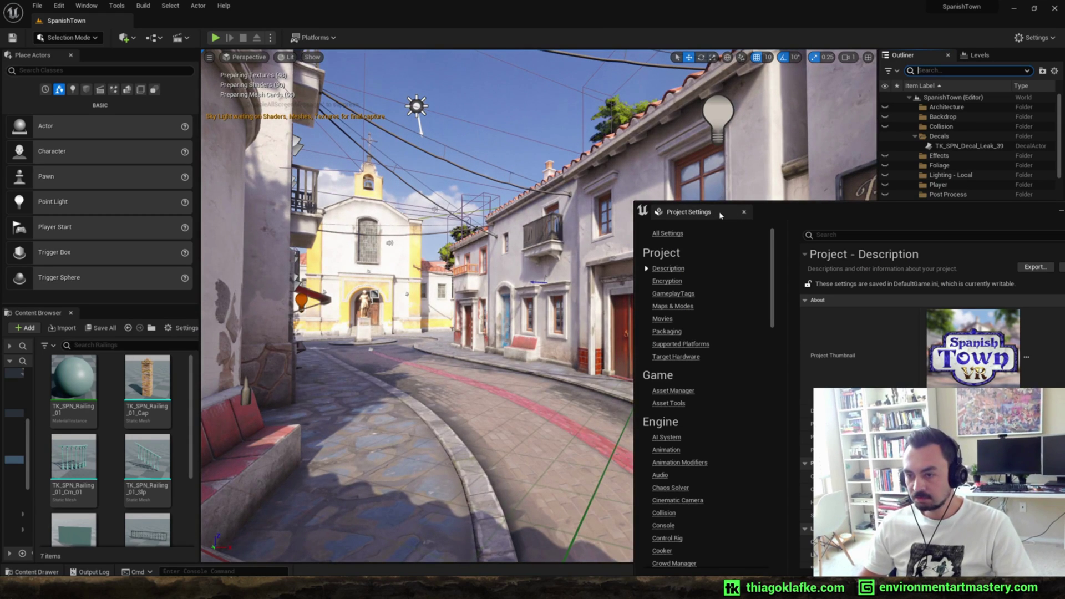
# Close Project Settings and fly down the Spanish Town street in Game View toward the yellow church
pyautogui.click(744, 212)
pyautogui.moveTo(623, 218); pyautogui.dragTo(559, 237, button='right')
pyautogui.press('g')
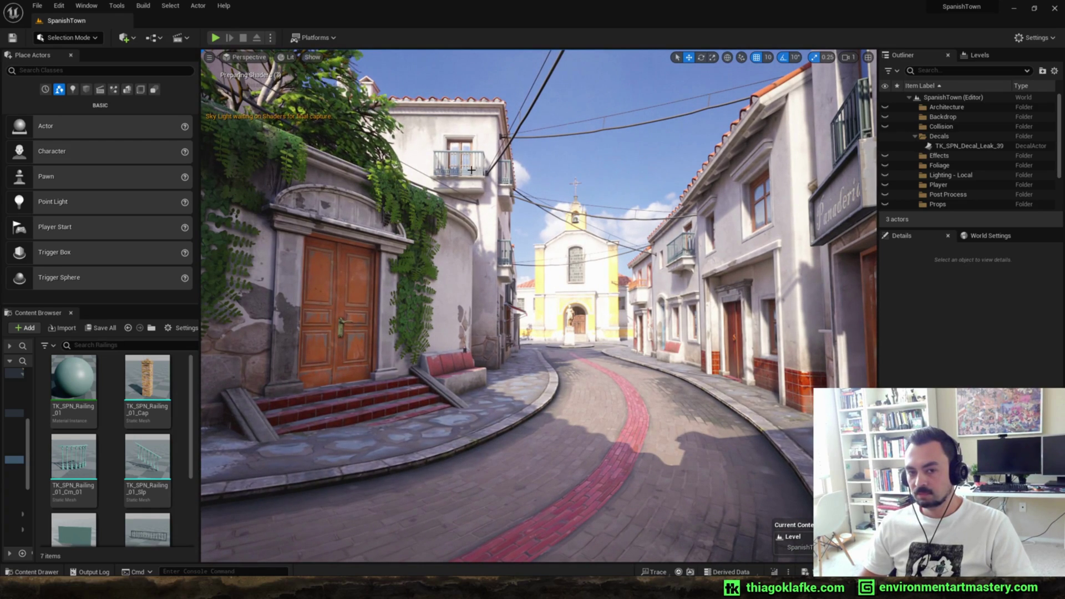
pyautogui.moveTo(471, 170); pyautogui.dragTo(526, 200, button='right')
pyautogui.moveTo(671, 260)
pyautogui.mouseDown(button='right')
pyautogui.moveTo(721, 262)
pyautogui.moveTo(687, 259)
pyautogui.mouseUp(button='right')
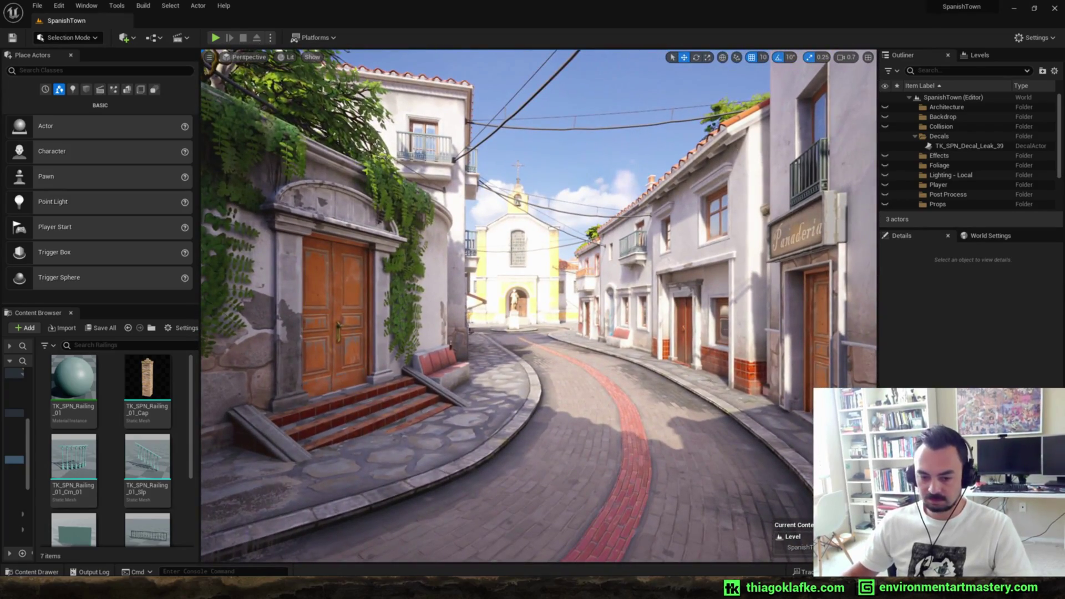
pyautogui.hotkey('alt', 'Tab')
# Launch the SpanishTown 4.27 project from the Launcher's Library and switch to its UE4 editor
pyautogui.click(379, 68)
pyautogui.scroll(-2, 594, 340)
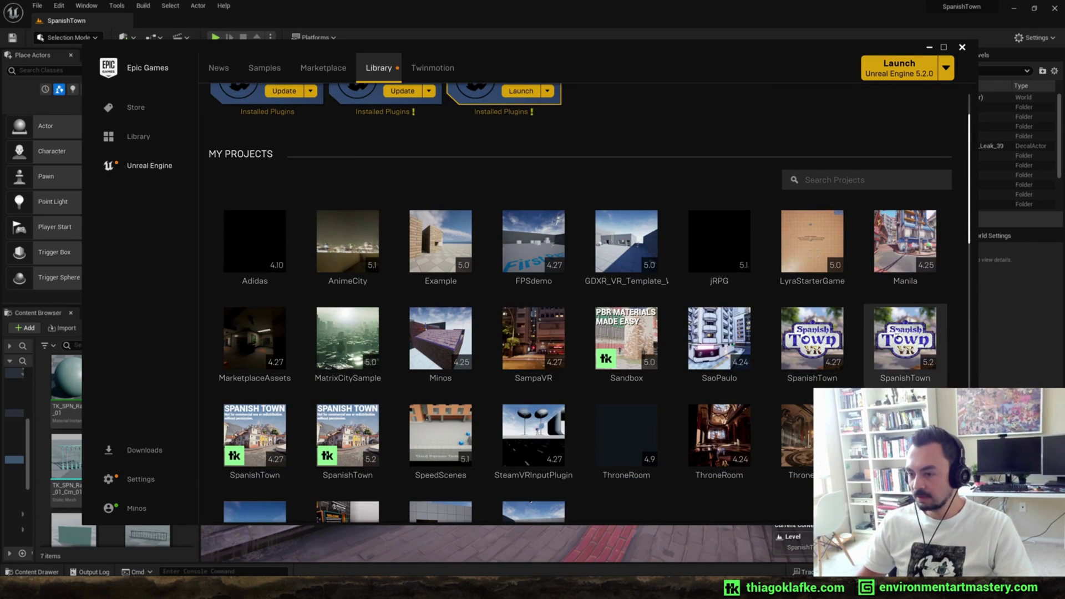
pyautogui.doubleClick(815, 335)
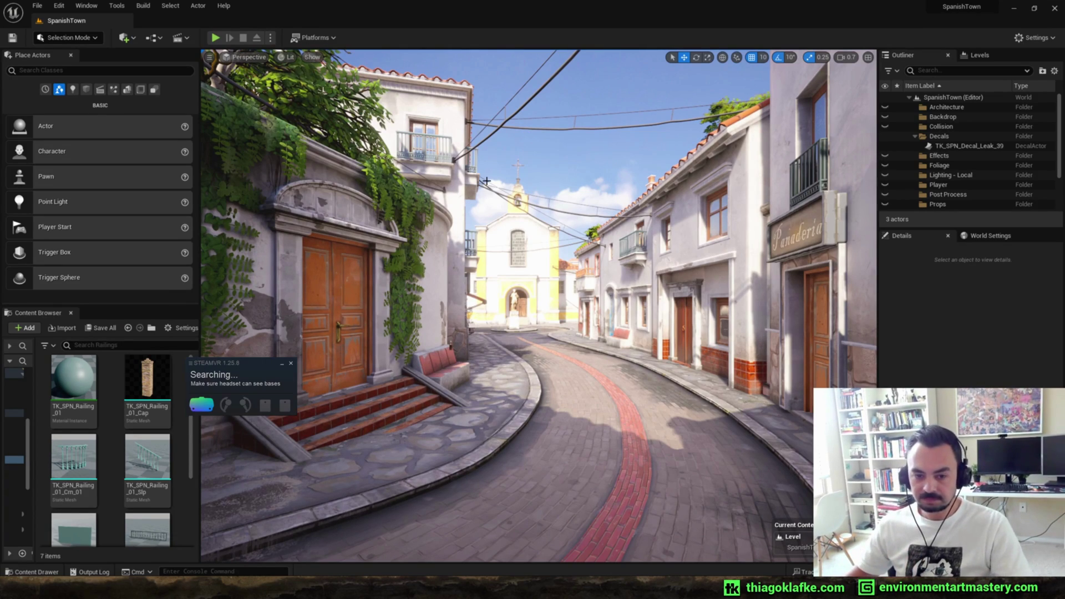
pyautogui.hotkey('alt', 'Tab')
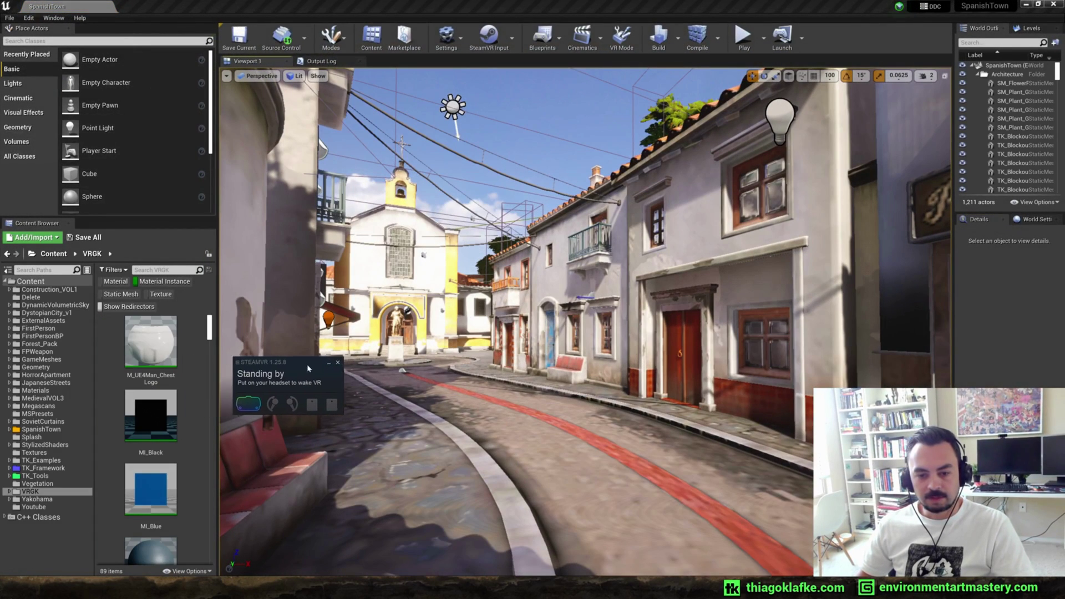
# Bring the 4.27 SpanishTown editor window to the front to inspect the level
pyautogui.click(737, 8)
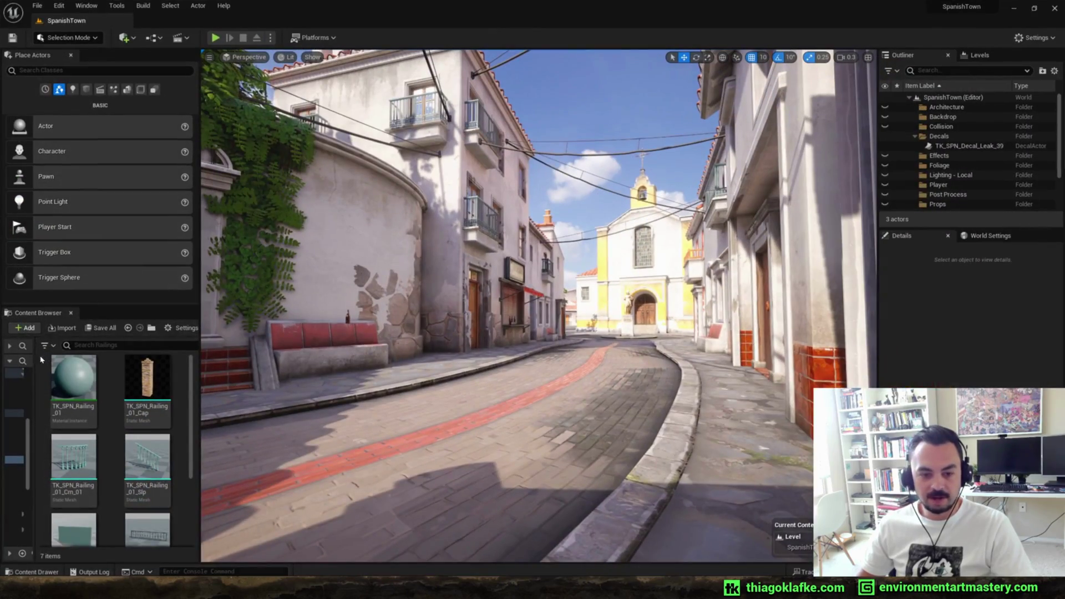
# Widen and heighten the Content Browser folder tree, widen the Outliner/Details area, and narrow the left panels
pyautogui.moveTo(30, 359); pyautogui.dragTo(80, 360)
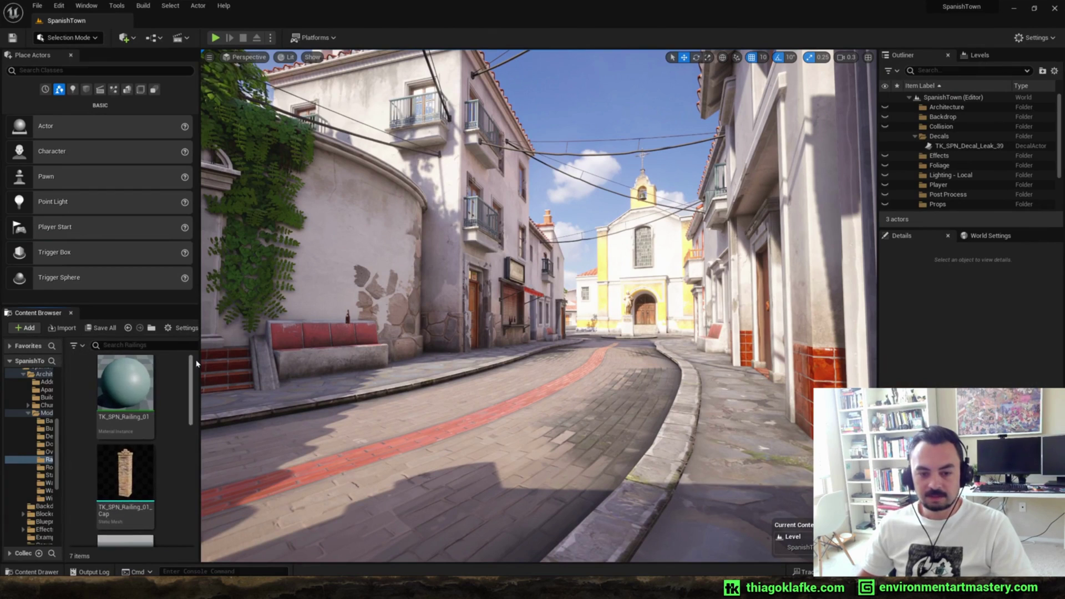
pyautogui.moveTo(201, 365); pyautogui.dragTo(255, 365)
pyautogui.moveTo(173, 305); pyautogui.dragTo(173, 279)
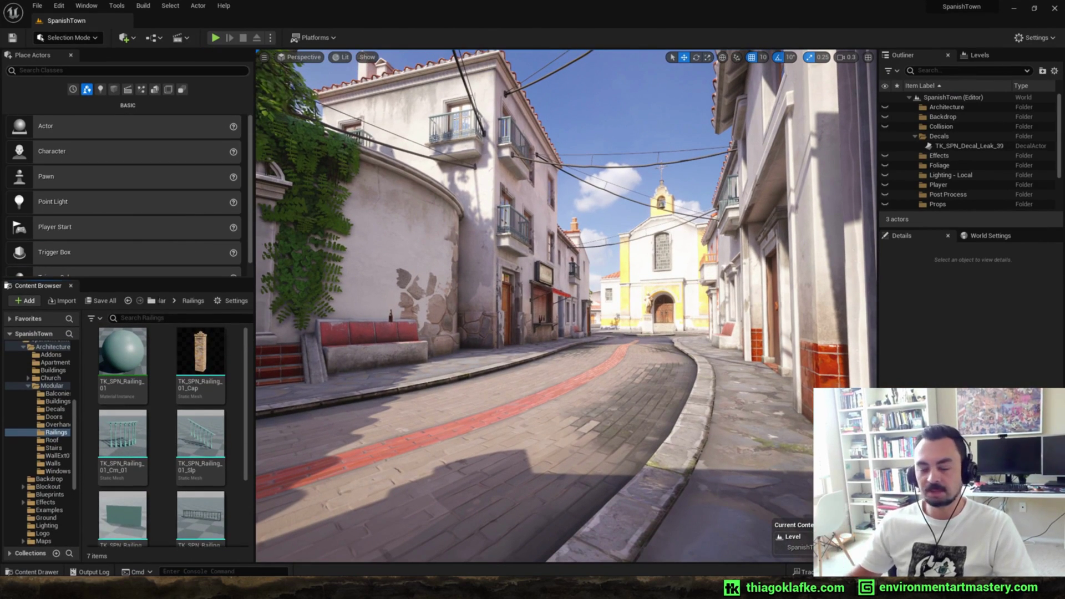
pyautogui.moveTo(877, 145); pyautogui.dragTo(803, 144)
pyautogui.moveTo(255, 111); pyautogui.dragTo(233, 111)
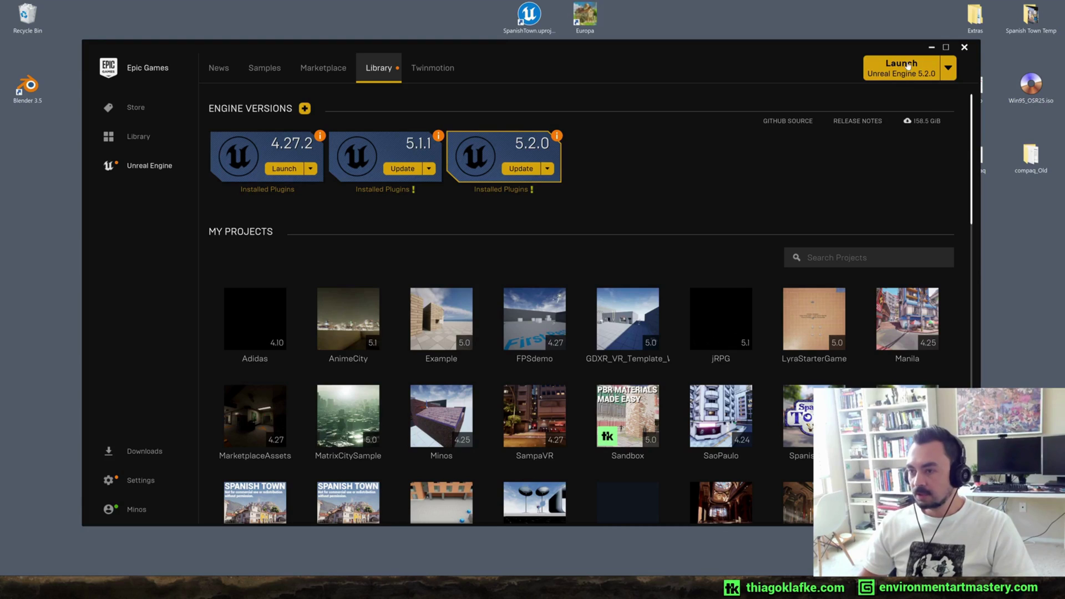
# Launch Unreal Engine 5.2.0 and choose the Games > First Person template
pyautogui.click(907, 66)
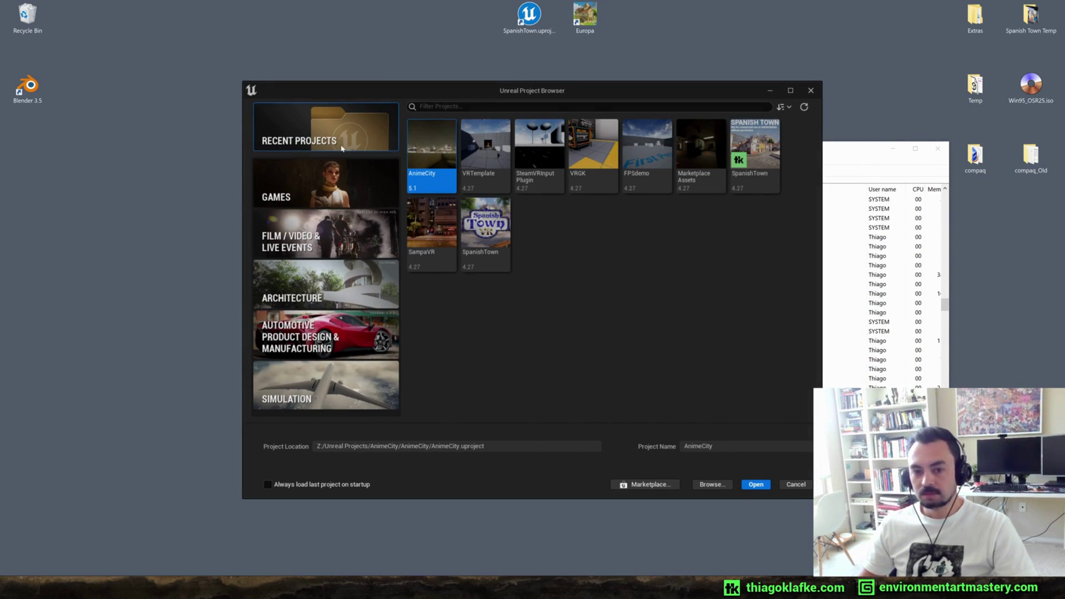
pyautogui.click(309, 183)
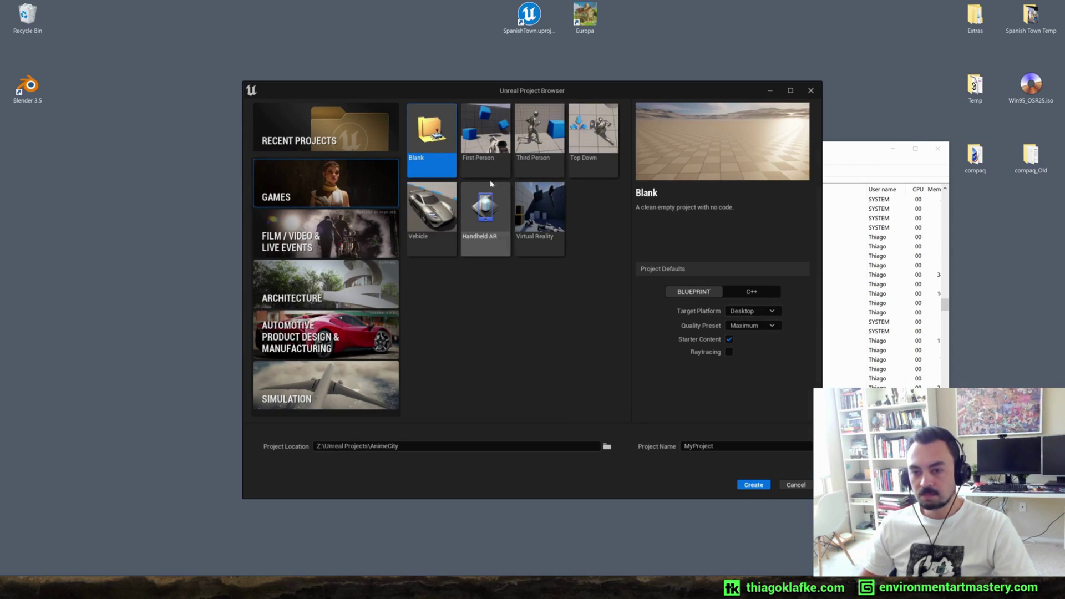
pyautogui.click(486, 135)
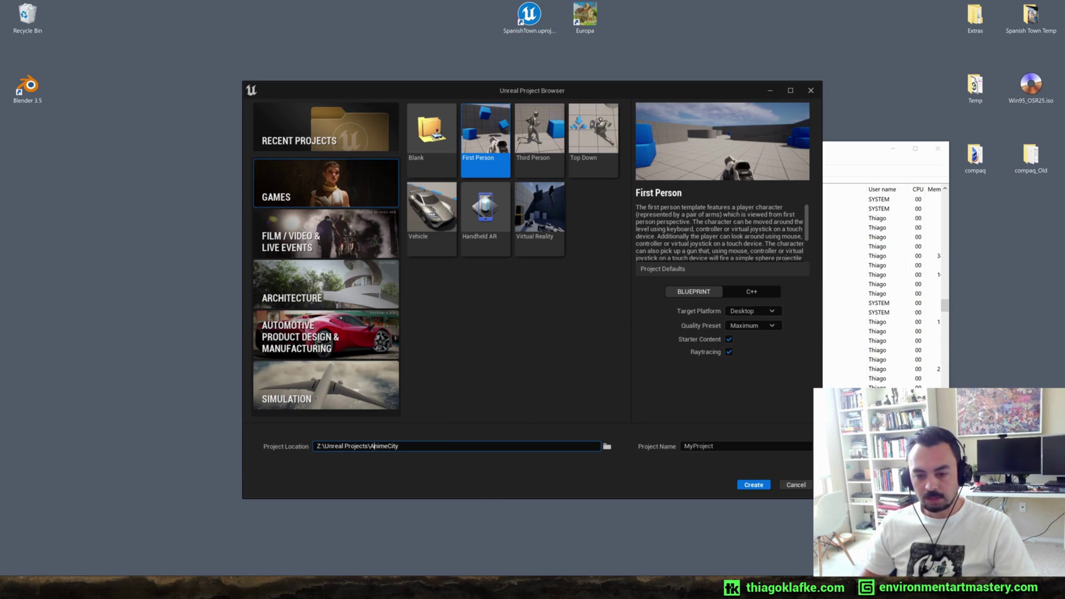
# Create the project SpanishTownTheNewEra in Z:\Unreal Projects\SpanishTown-TheNewEra
pyautogui.write('SpanishTown-TheNewEra')
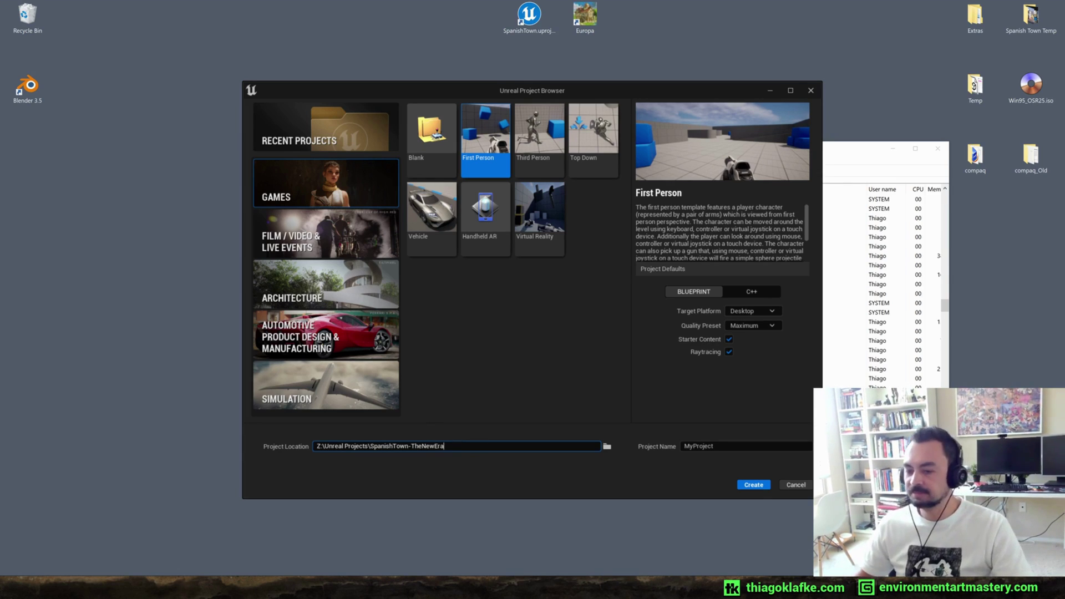
pyautogui.click(716, 450)
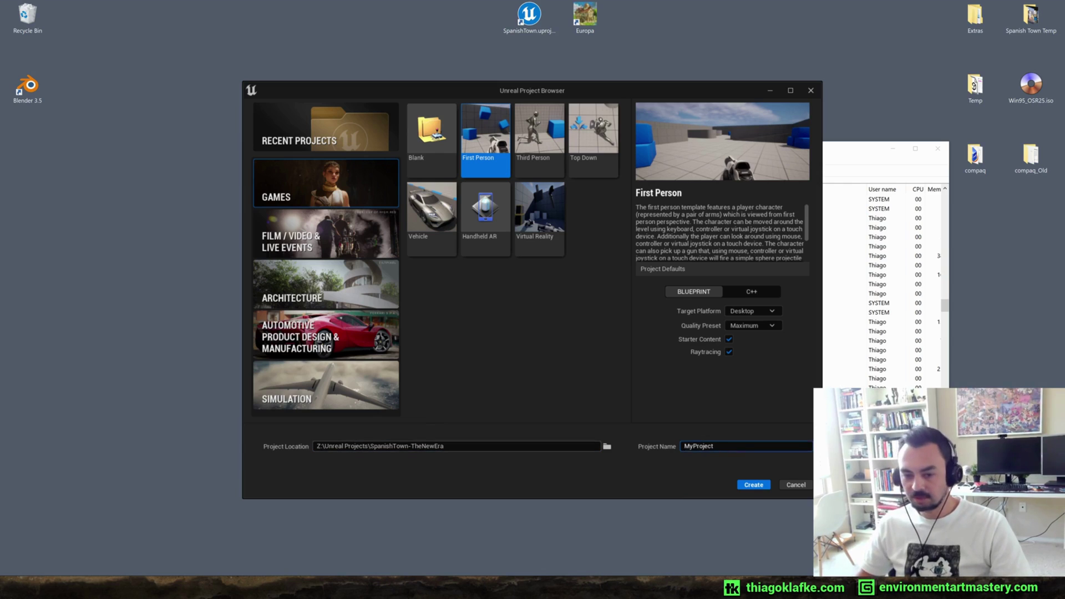
pyautogui.moveTo(370, 446); pyautogui.dragTo(445, 446)
pyautogui.hotkey('ctrl', 'c')
pyautogui.doubleClick(687, 446)
pyautogui.hotkey('ctrl', 'v')
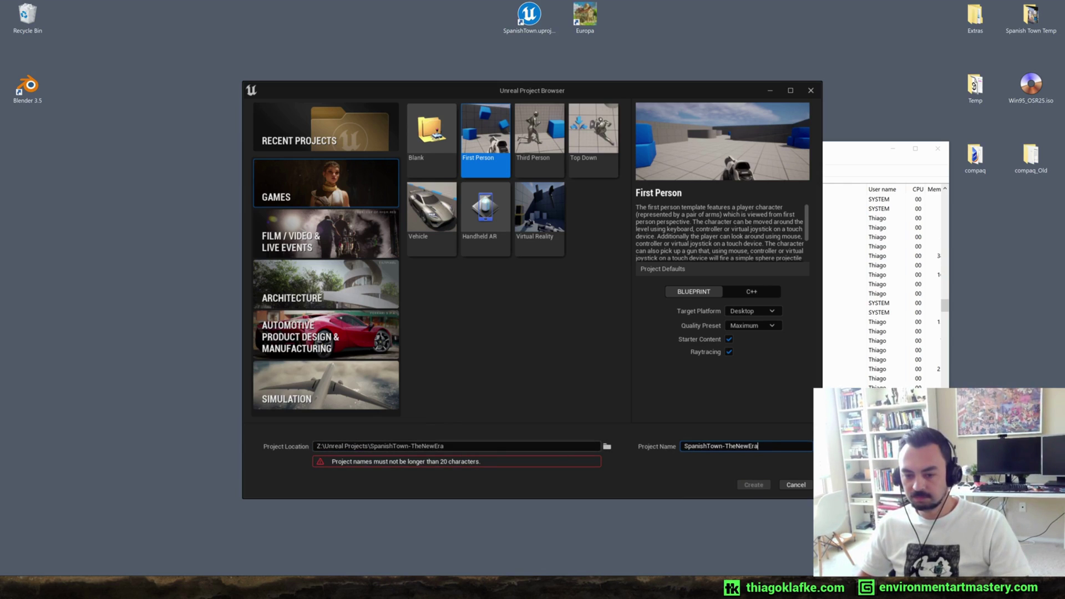
pyautogui.press('BackSpace')
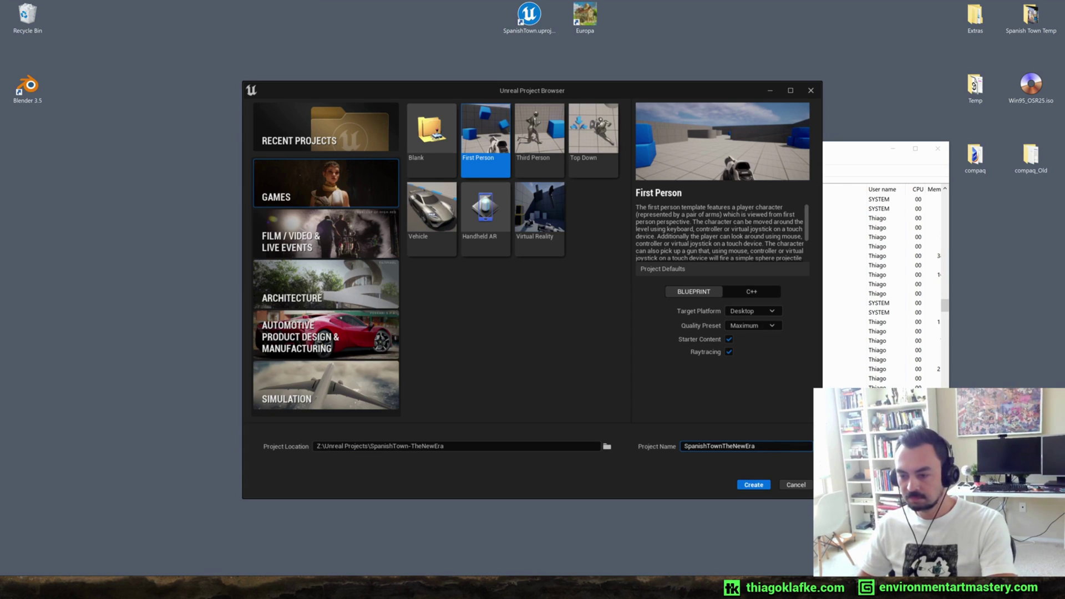
pyautogui.click(756, 486)
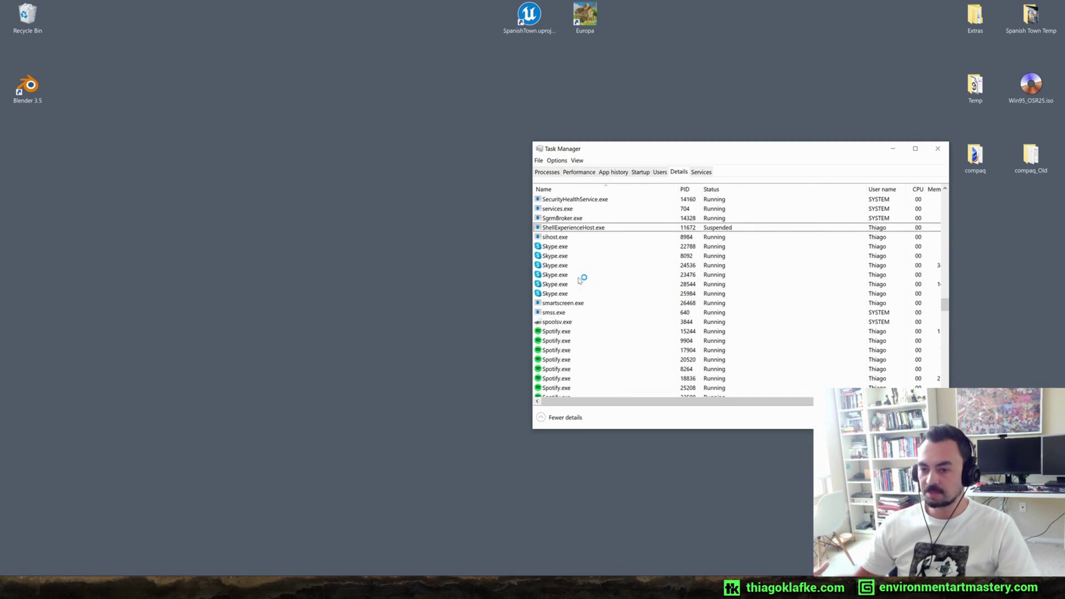
# Set the ShaderCompileWorker.exe processes, including PID 35796, to High priority, then minimize Task Manager
pyautogui.moveTo(750, 148); pyautogui.dragTo(775, 146)
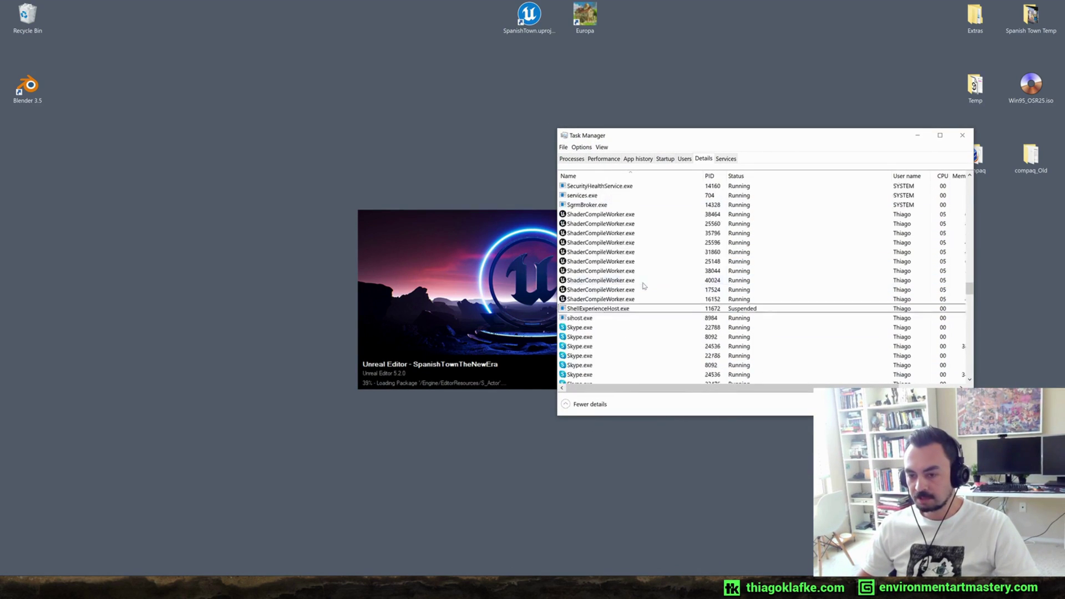
pyautogui.rightClick(621, 242)
pyautogui.moveTo(662, 274)
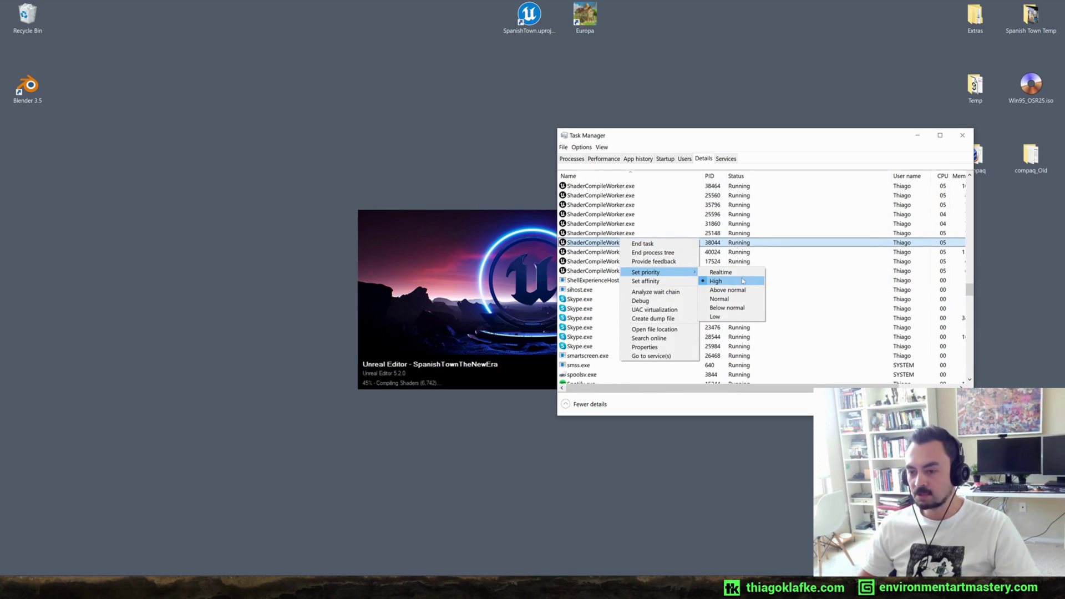
pyautogui.rightClick(611, 215)
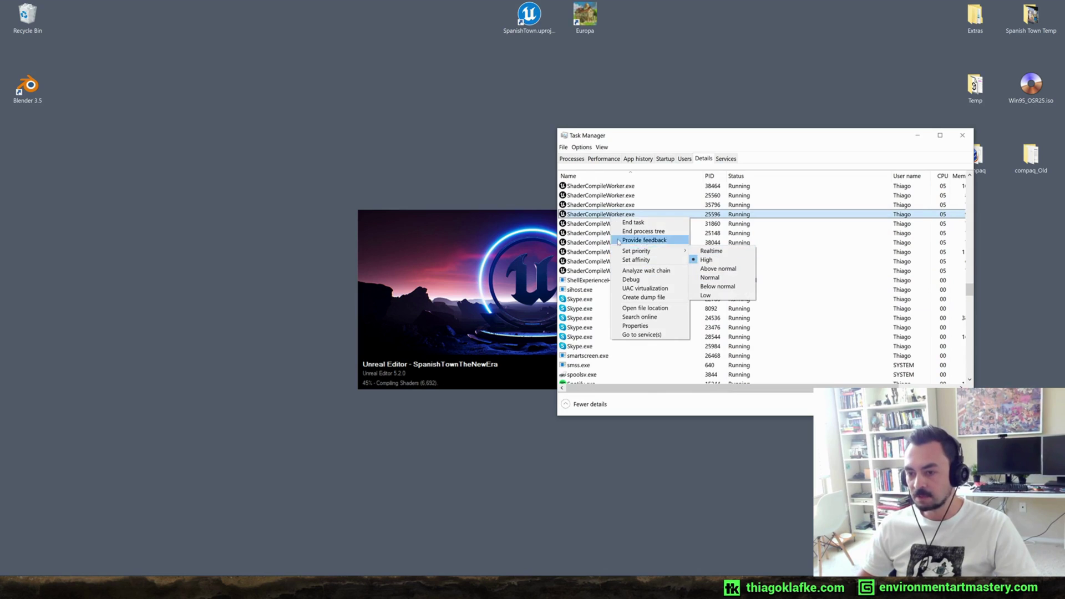
pyautogui.click(599, 217)
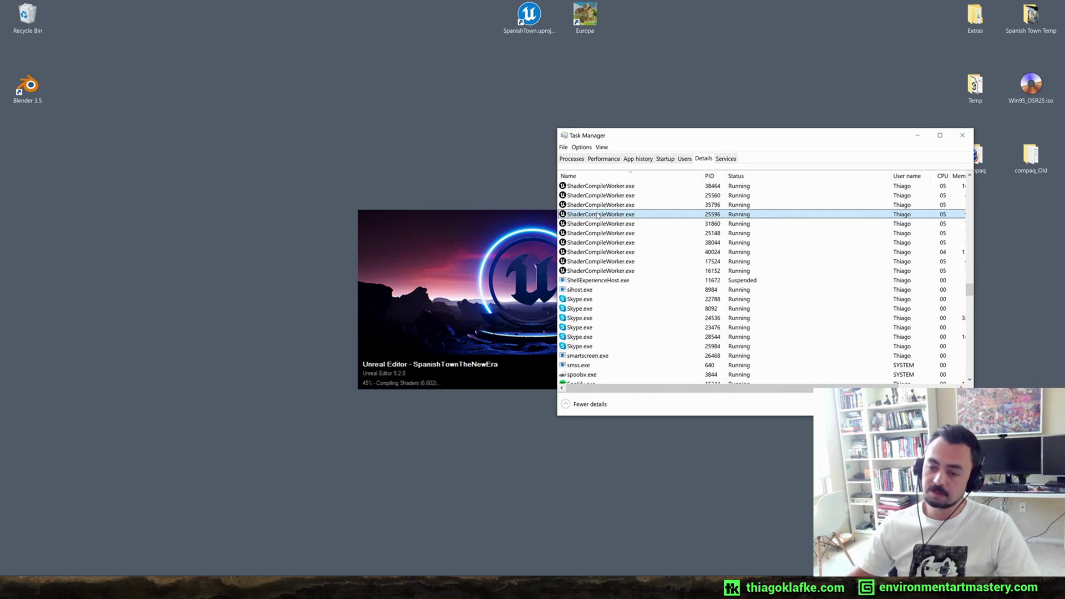
pyautogui.scroll(2, 596, 211)
pyautogui.click(589, 263)
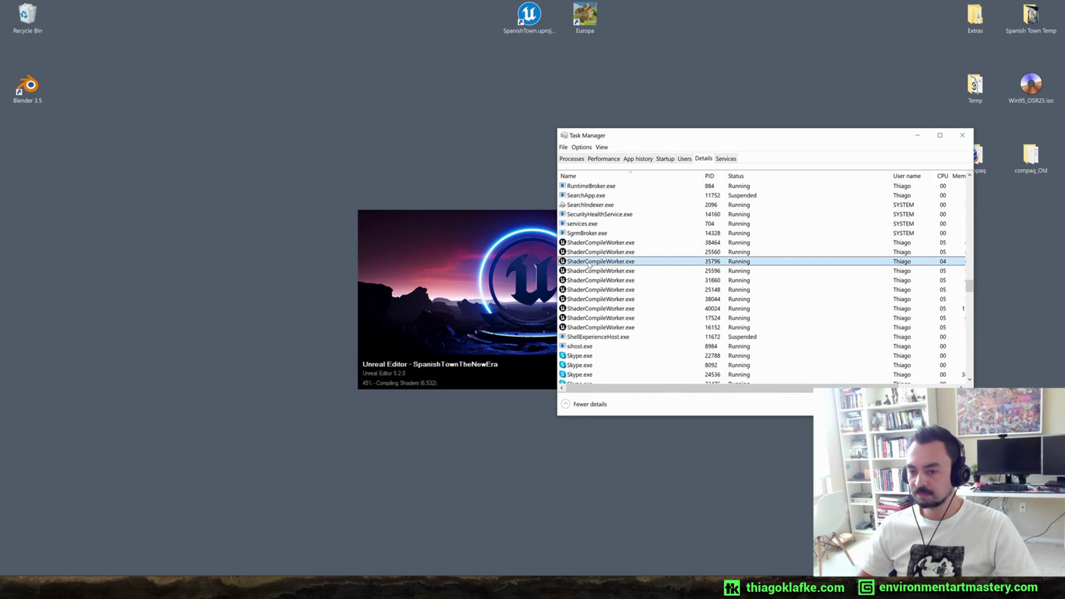
pyautogui.rightClick(589, 264)
pyautogui.moveTo(638, 296)
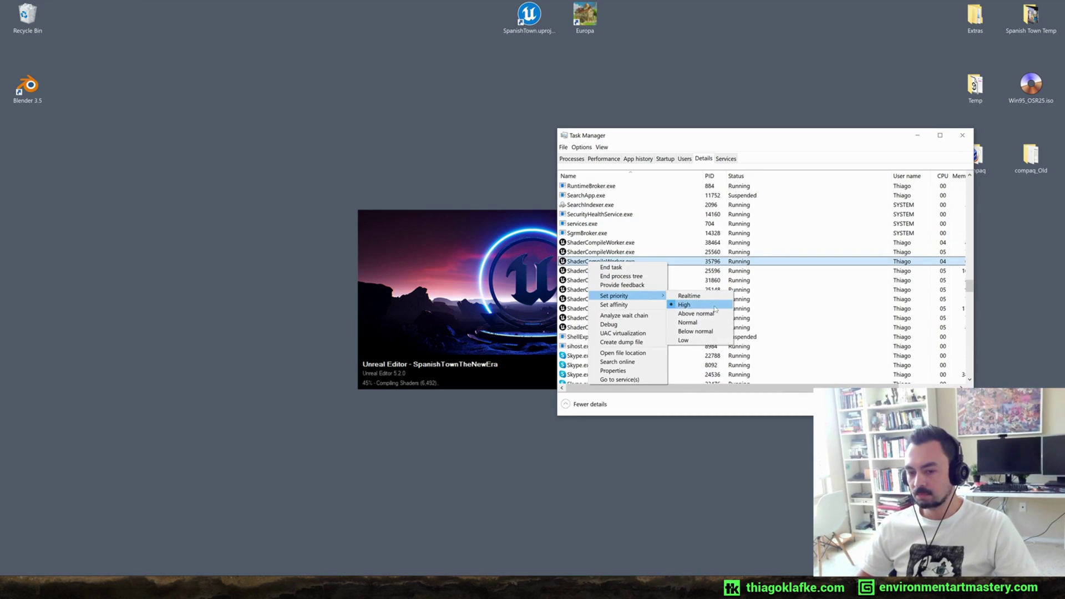
pyautogui.click(447, 370)
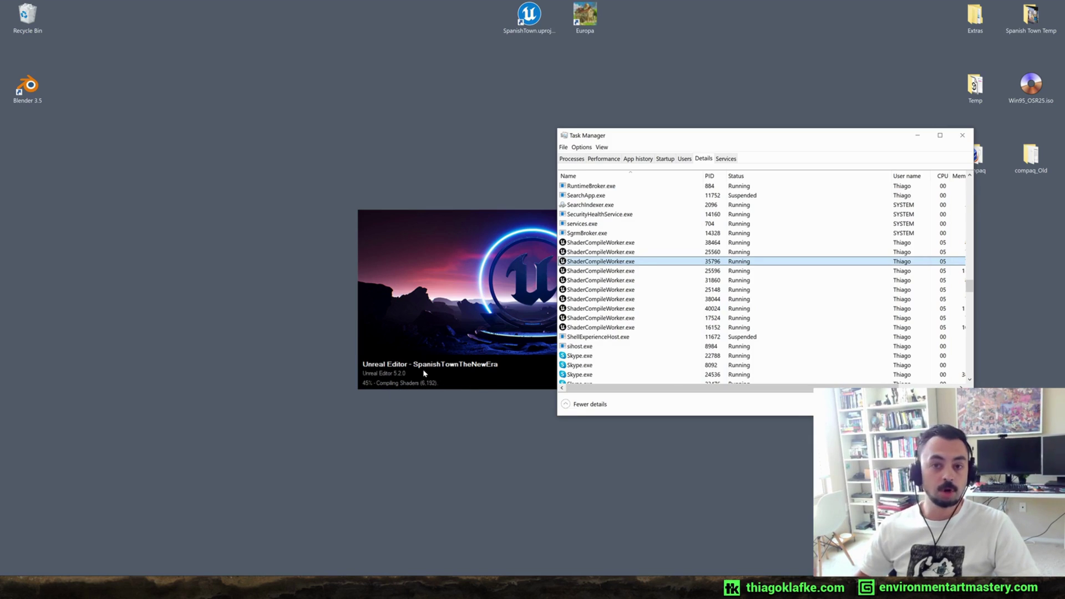
pyautogui.click(918, 136)
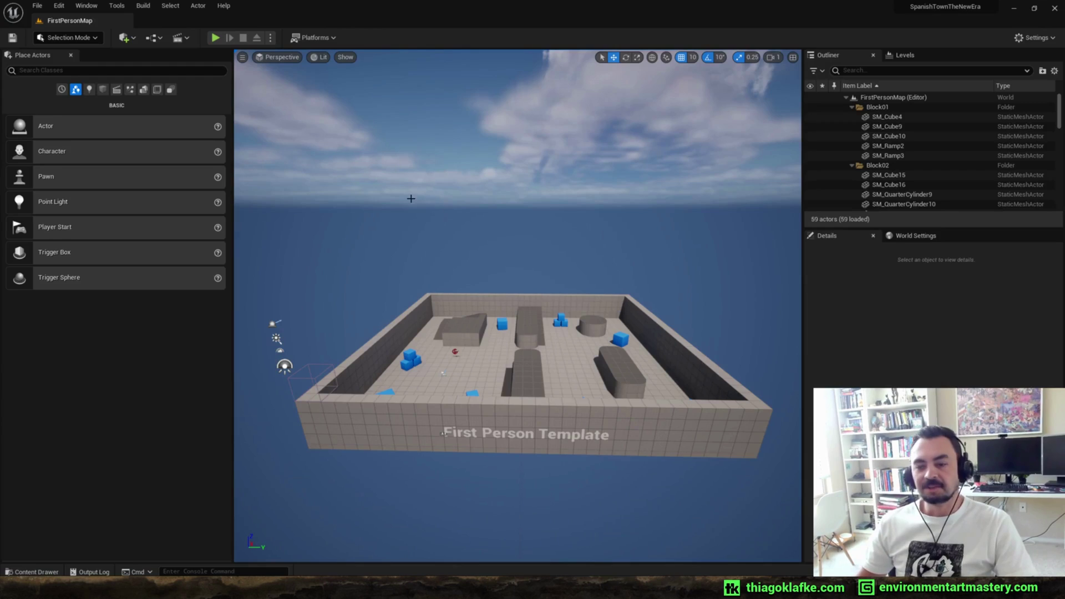
# Dock the Content Drawer as Content Browser 2 below Place Actors and widen its folder tree
pyautogui.moveTo(411, 198); pyautogui.dragTo(414, 414, button='right')
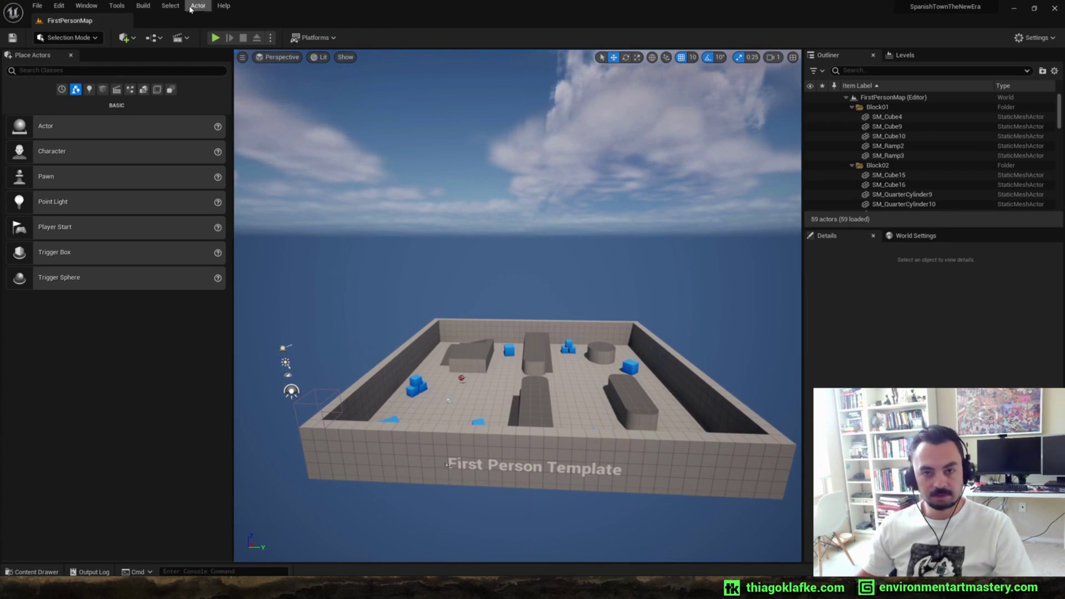
pyautogui.click(33, 572)
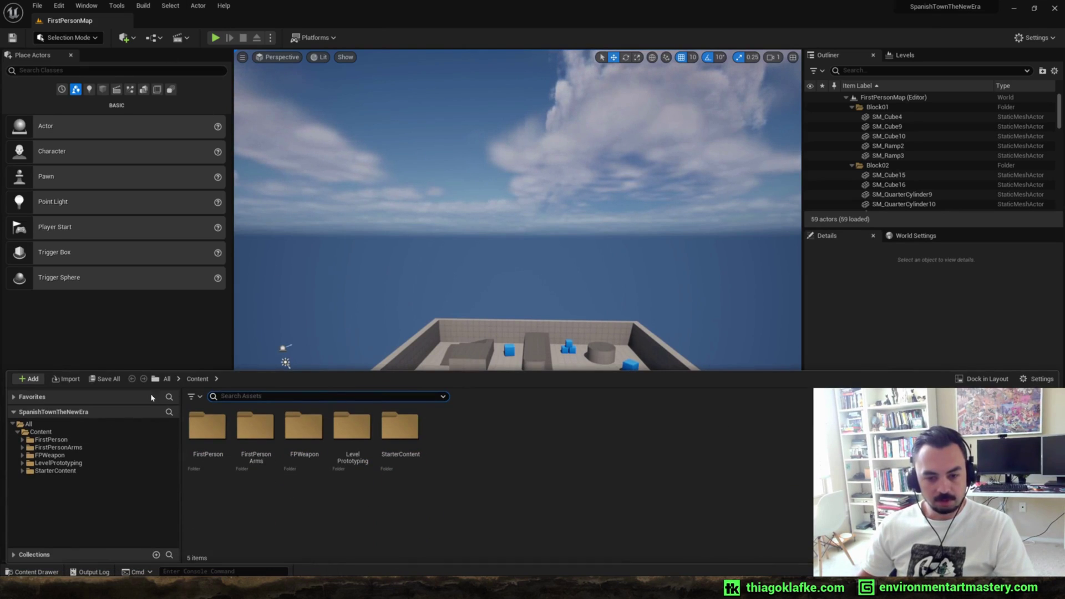
pyautogui.click(982, 379)
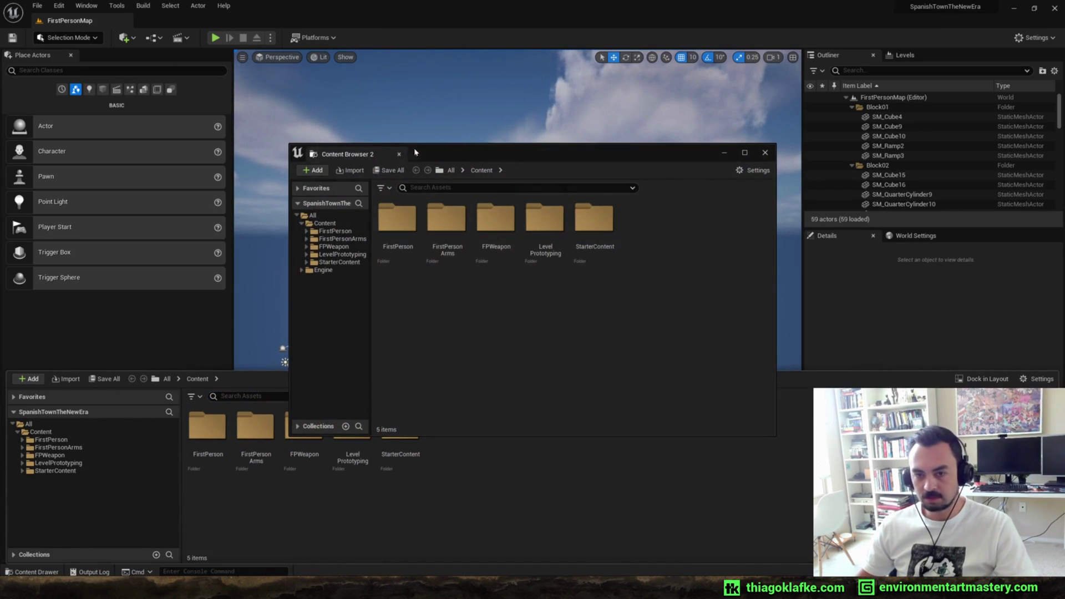
pyautogui.moveTo(415, 152); pyautogui.dragTo(133, 333)
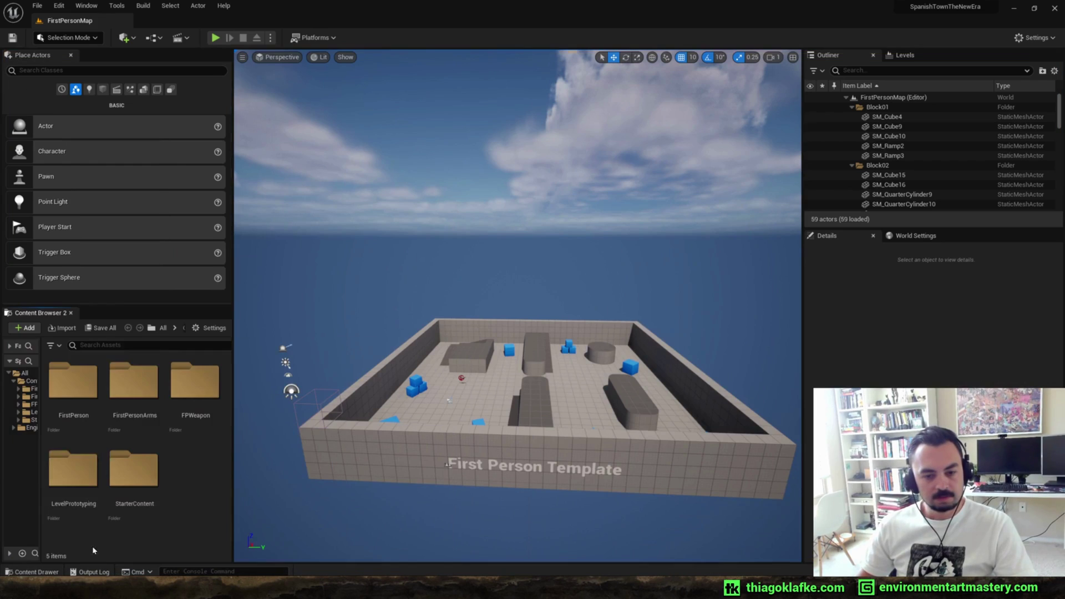
pyautogui.keyDown('ctrl'); pyautogui.scroll(-4, 166, 421); pyautogui.keyUp('ctrl')
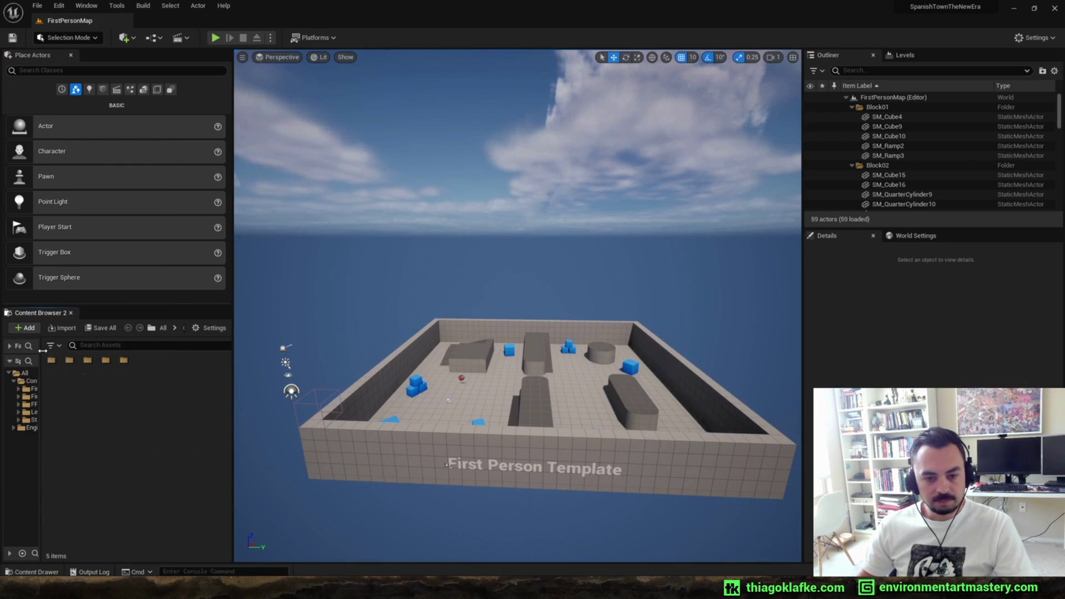
pyautogui.moveTo(40, 398); pyautogui.dragTo(81, 400)
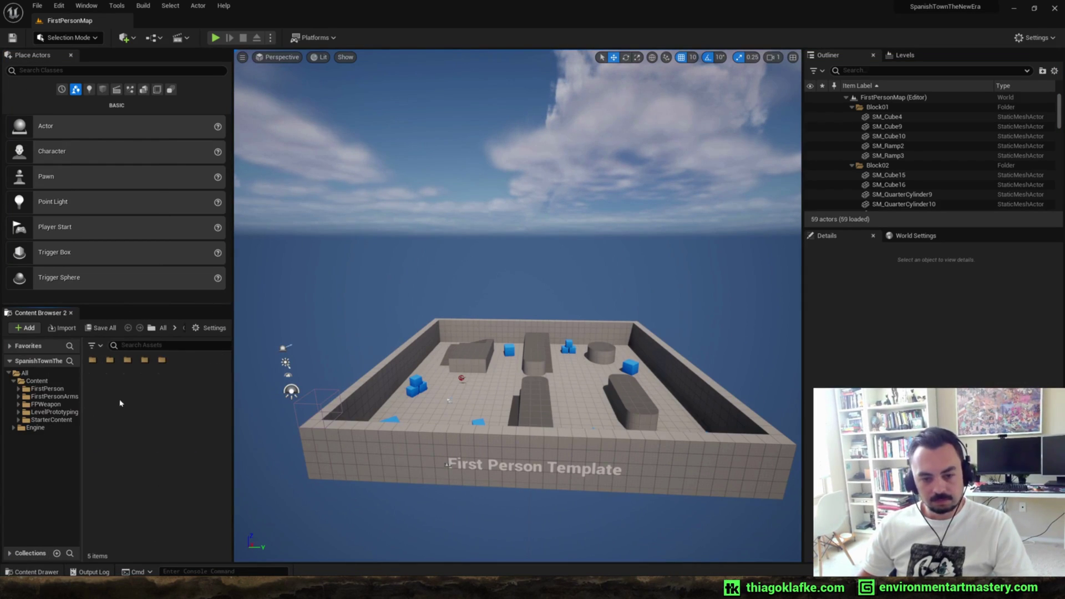
pyautogui.moveTo(231, 368); pyautogui.dragTo(262, 368)
pyautogui.keyDown('ctrl'); pyautogui.scroll(4, 177, 400); pyautogui.keyUp('ctrl')
pyautogui.keyDown('ctrl'); pyautogui.scroll(-1, 184, 400); pyautogui.keyUp('ctrl')
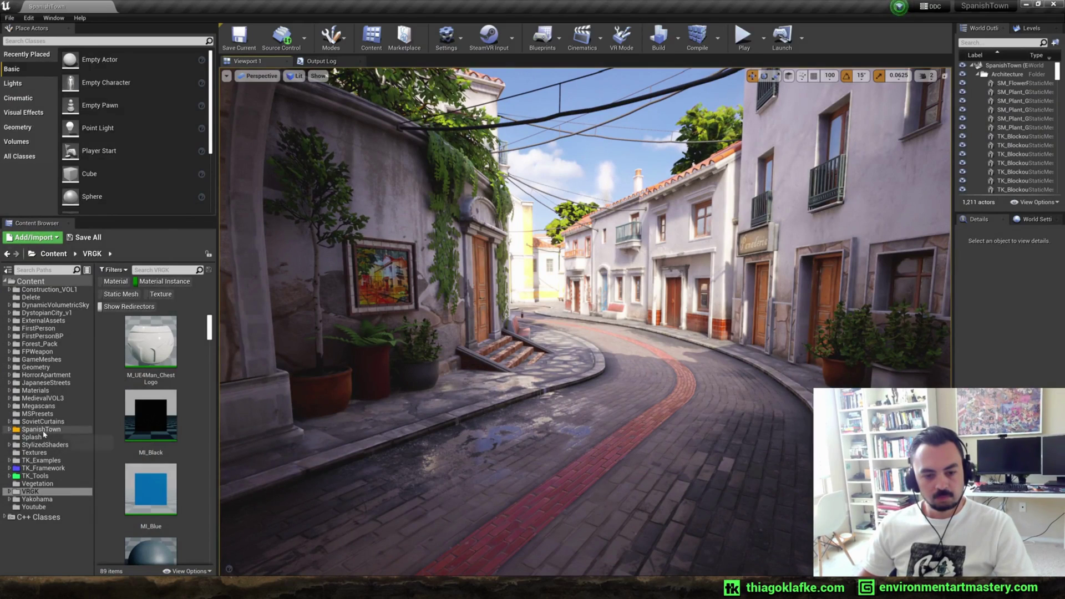
# Run Migrate on the SpanishTown folder
pyautogui.click(42, 430)
pyautogui.rightClick(44, 431)
pyautogui.click(44, 433)
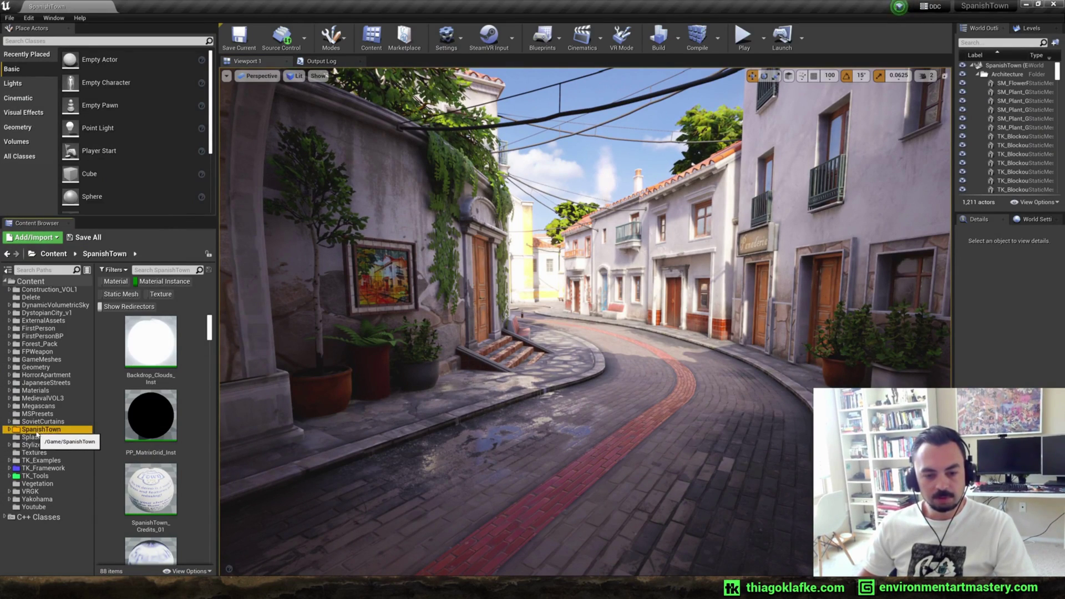
pyautogui.rightClick(44, 433)
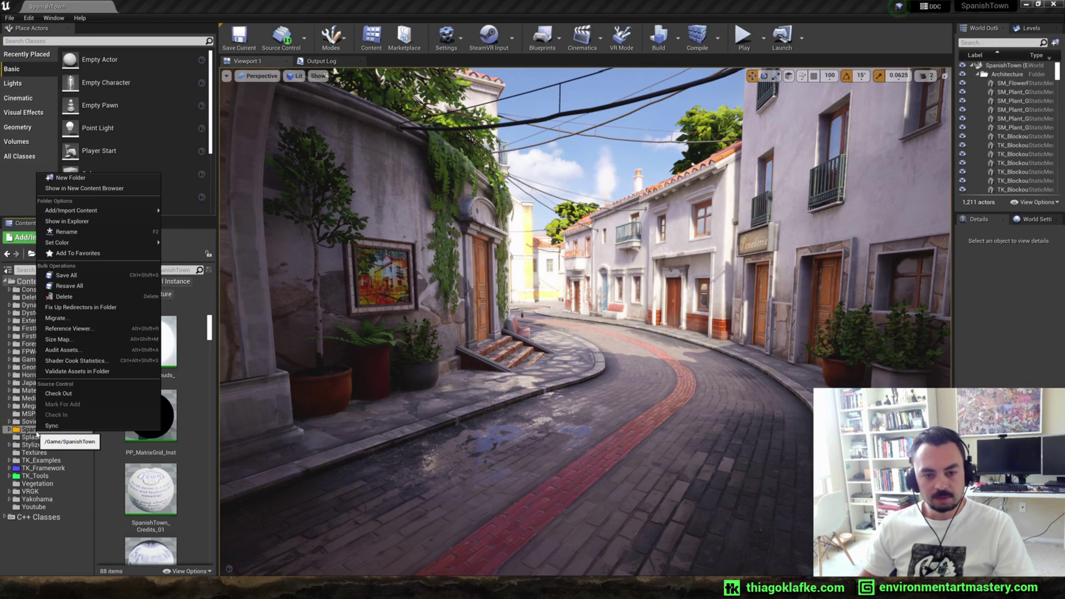
pyautogui.click(58, 317)
# Collapse every dependent folder in the Asset Report, from Construction_VOL1 through Yakohama
pyautogui.click(397, 203)
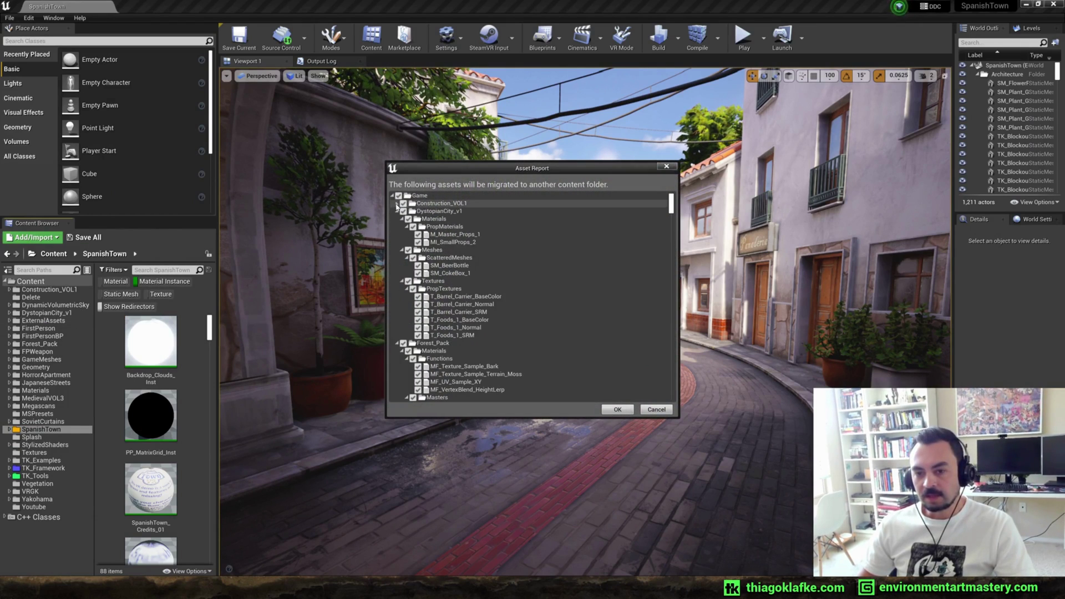
pyautogui.click(397, 210)
pyautogui.click(397, 218)
pyautogui.click(398, 226)
pyautogui.click(397, 234)
pyautogui.click(398, 242)
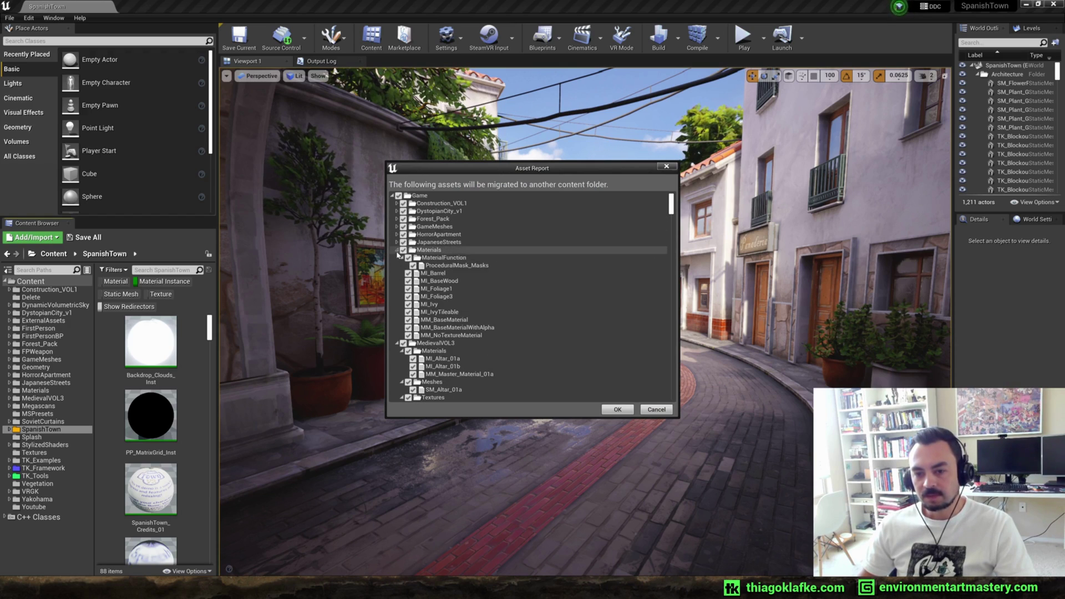
pyautogui.click(398, 250)
pyautogui.click(397, 257)
pyautogui.click(398, 265)
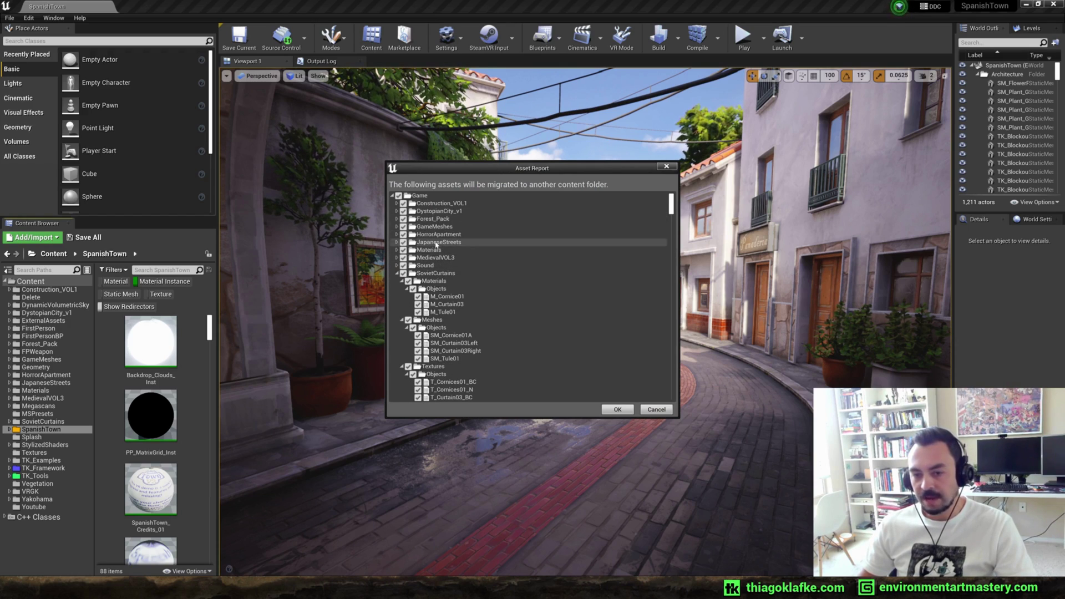
pyautogui.click(397, 273)
pyautogui.click(397, 280)
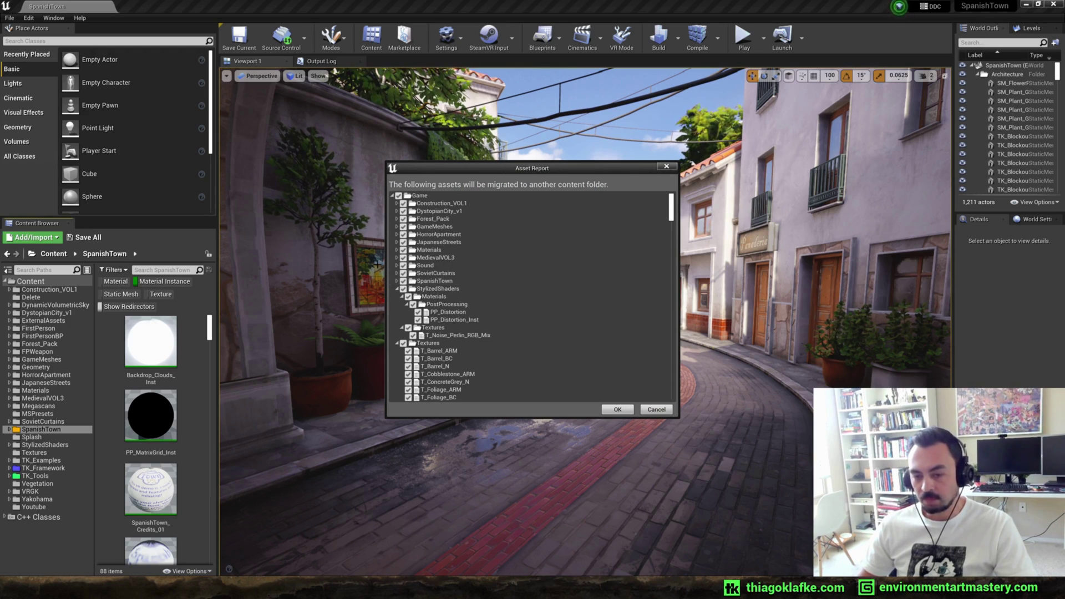
pyautogui.click(397, 289)
pyautogui.click(398, 296)
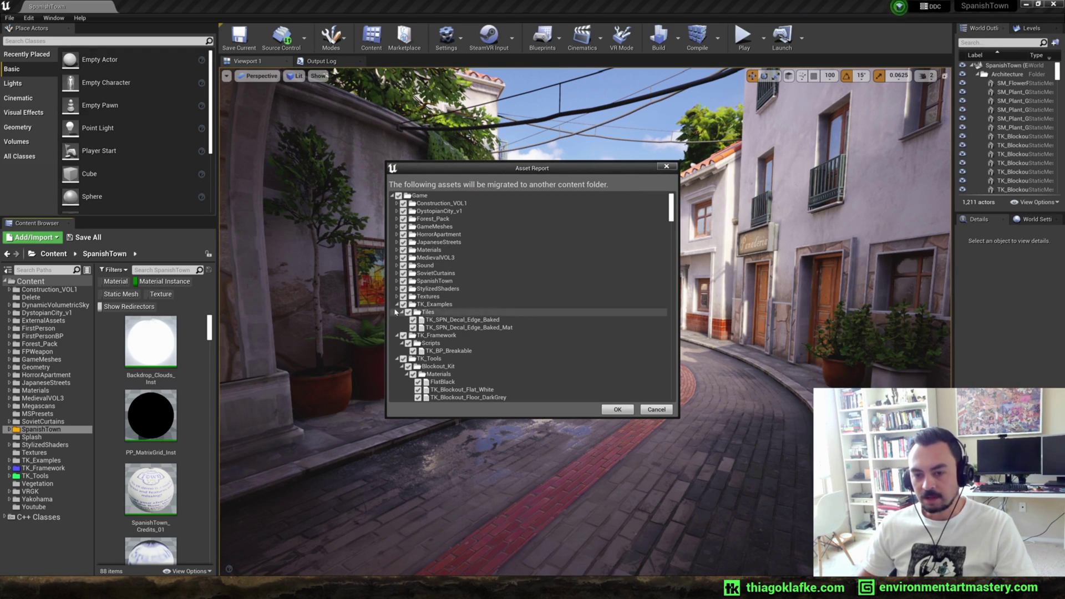
pyautogui.click(398, 304)
pyautogui.click(397, 312)
pyautogui.click(398, 320)
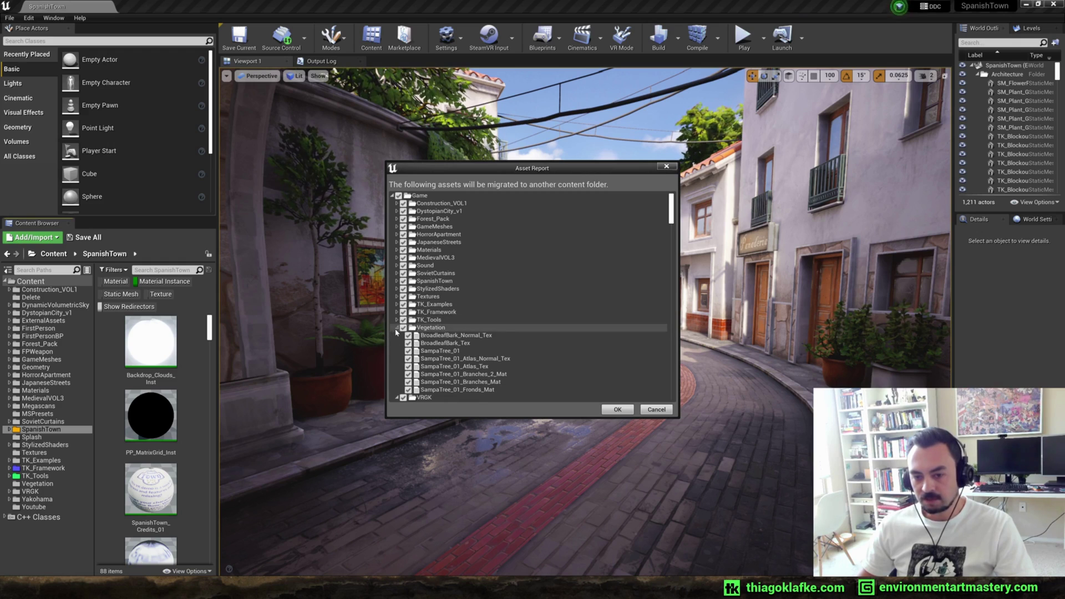
pyautogui.click(397, 328)
pyautogui.click(397, 335)
pyautogui.click(397, 343)
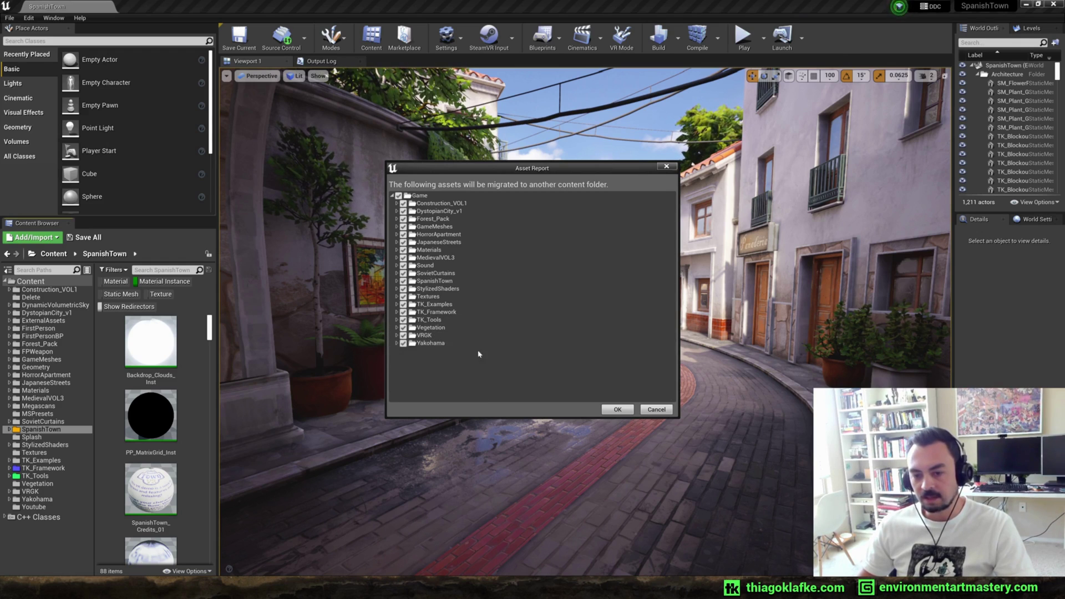
# Accept the asset report and migrate into Z:\Unreal Projects\SpanishTown-TheNewEra\SpanishTownTheNewEra\Content
pyautogui.click(617, 410)
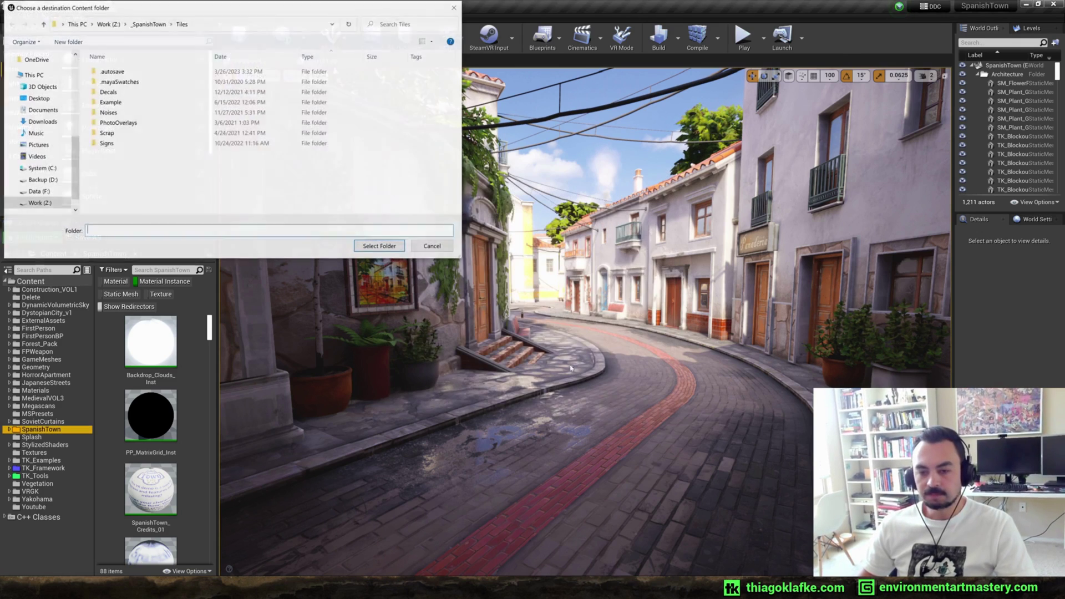
pyautogui.click(267, 323)
pyautogui.doubleClick(351, 244)
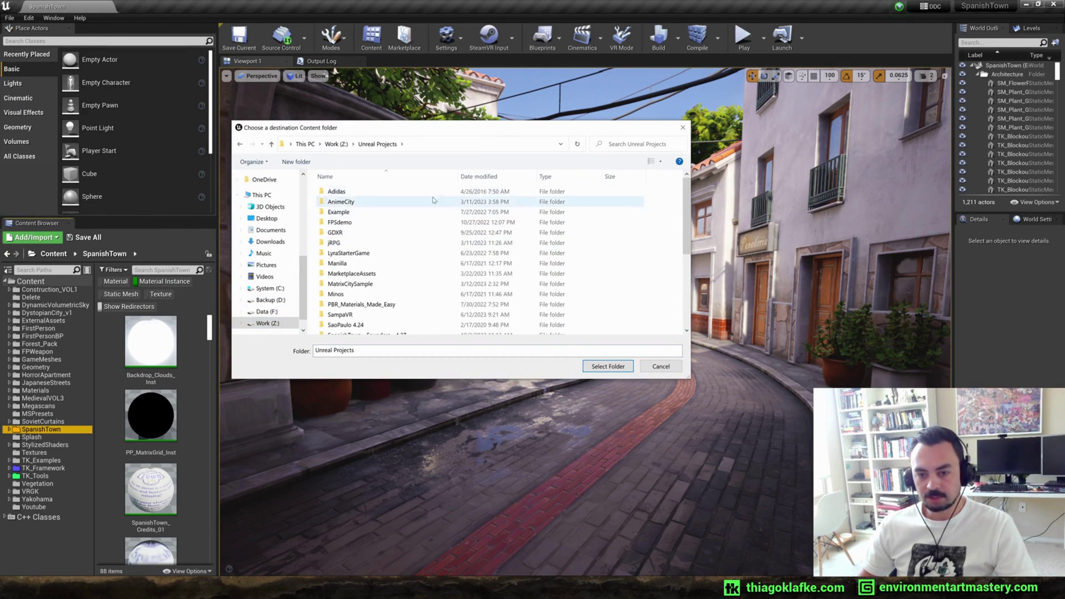
pyautogui.scroll(-3, 448, 280)
pyautogui.doubleClick(360, 319)
pyautogui.doubleClick(392, 192)
pyautogui.doubleClick(383, 202)
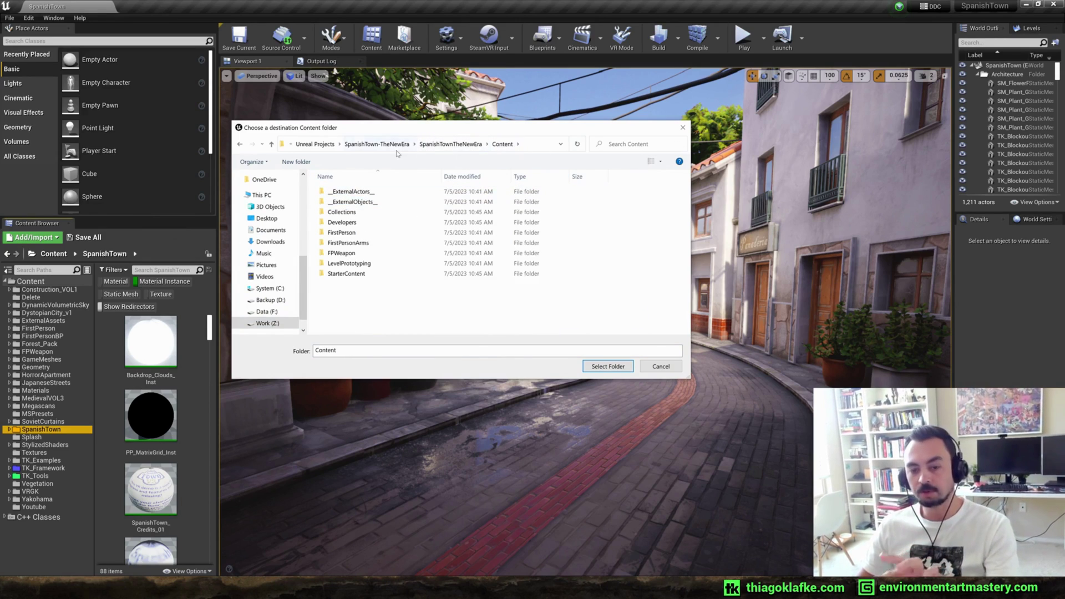
pyautogui.click(613, 369)
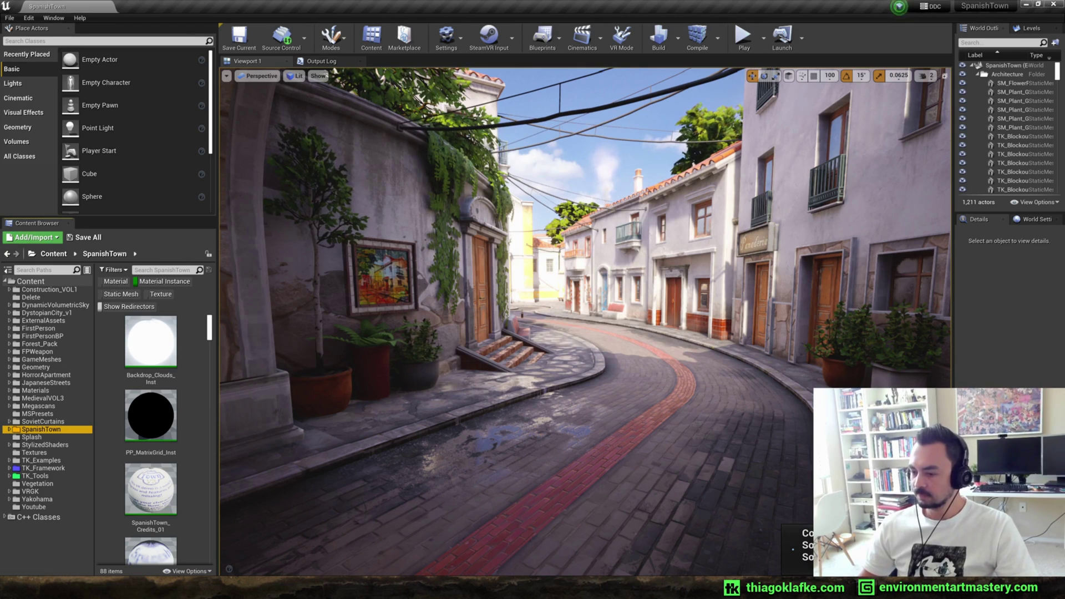
# Open and enlarge the migration message log showing 'Copied Successfully', then close it
pyautogui.click(804, 557)
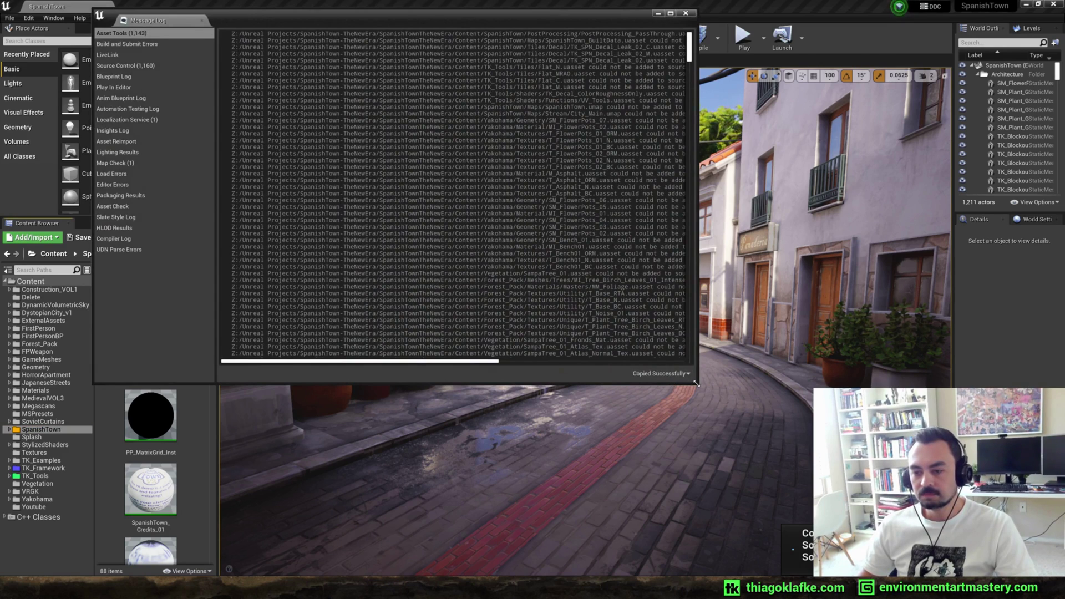
pyautogui.moveTo(696, 383); pyautogui.dragTo(921, 442)
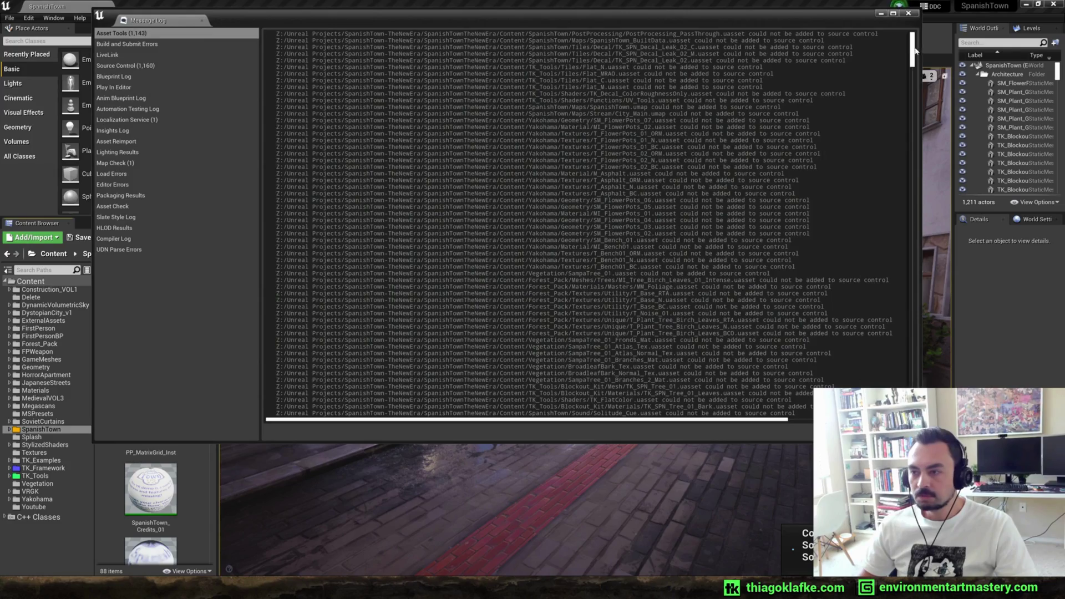
pyautogui.moveTo(916, 50); pyautogui.dragTo(913, 10)
pyautogui.click(909, 12)
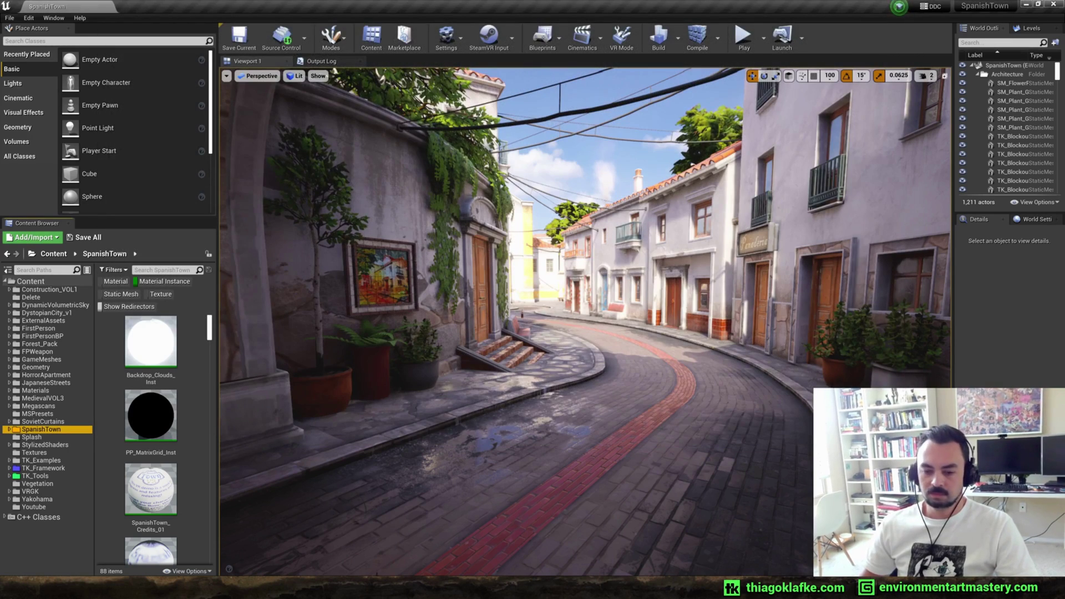
# In the SpanishTownTheNewEra editor, load the SpanishTown level from SpanishTown > Maps
pyautogui.click(403, 565)
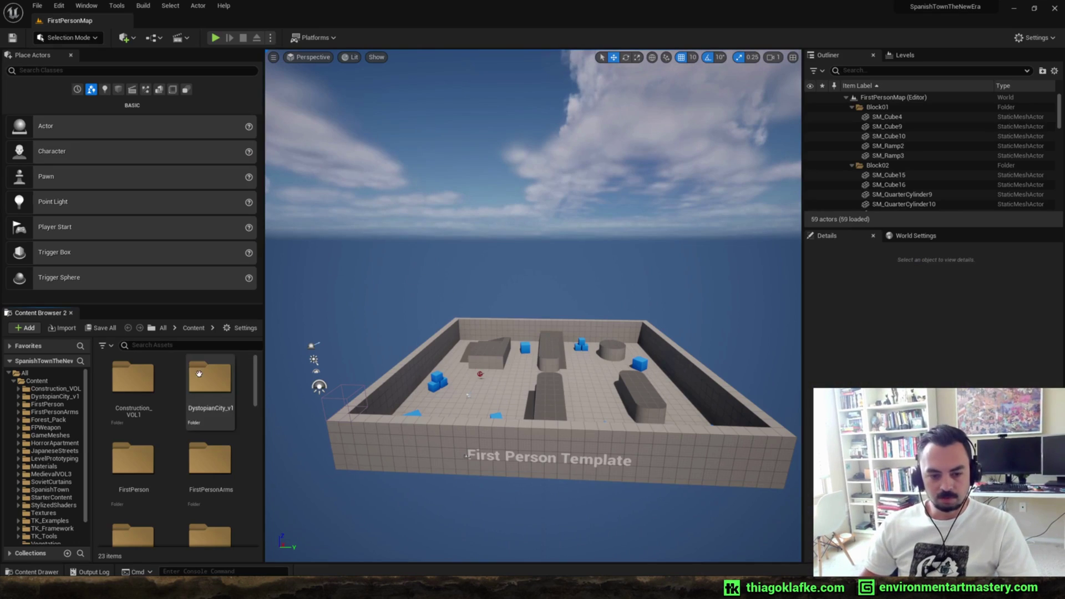
pyautogui.scroll(-2, 46, 442)
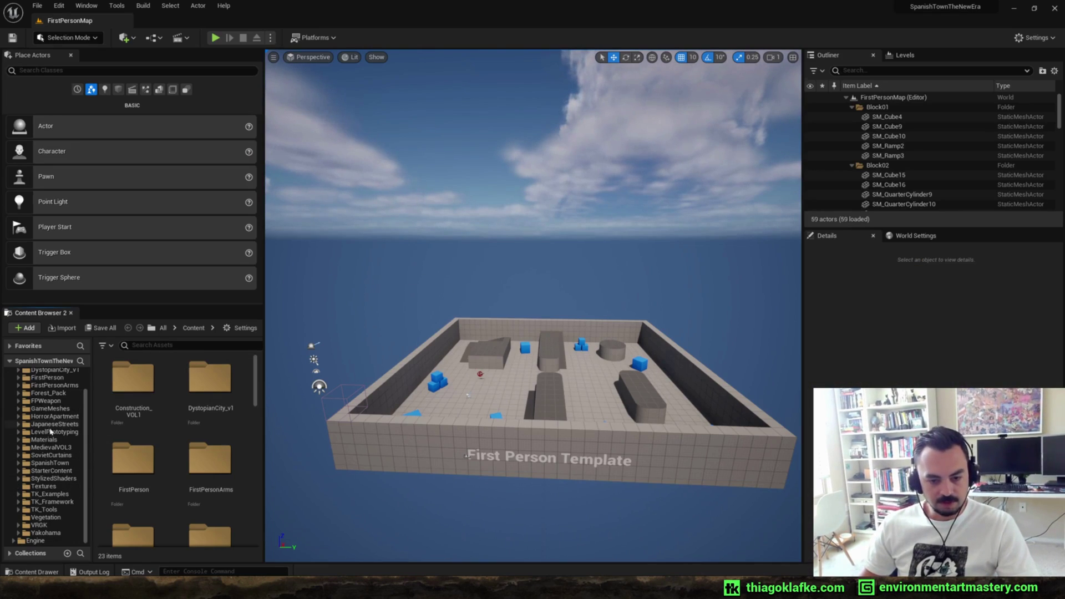
pyautogui.click(53, 463)
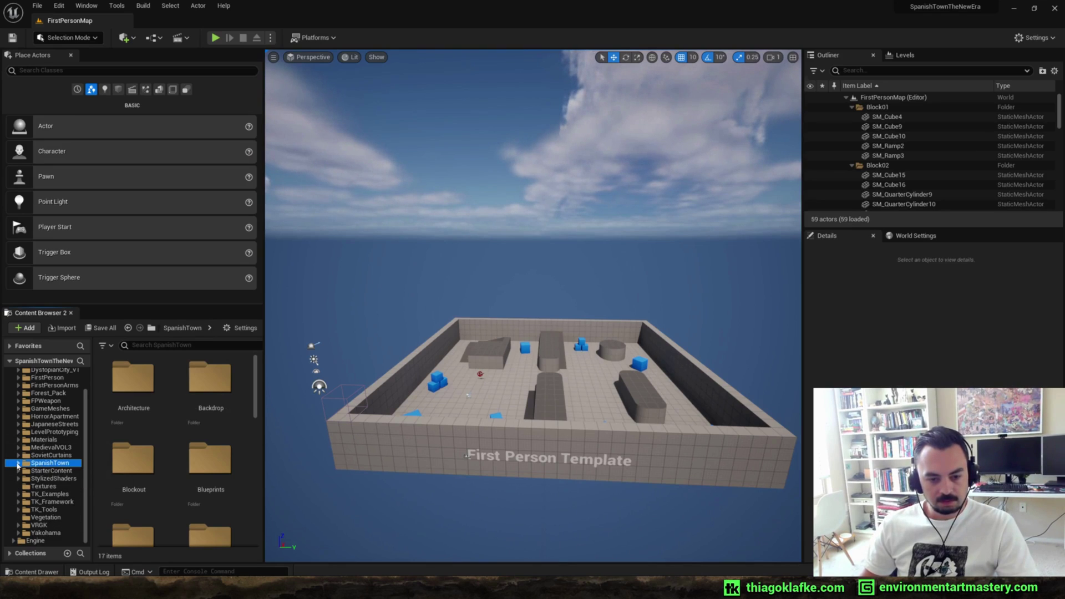
pyautogui.click(19, 464)
pyautogui.scroll(-3, 189, 440)
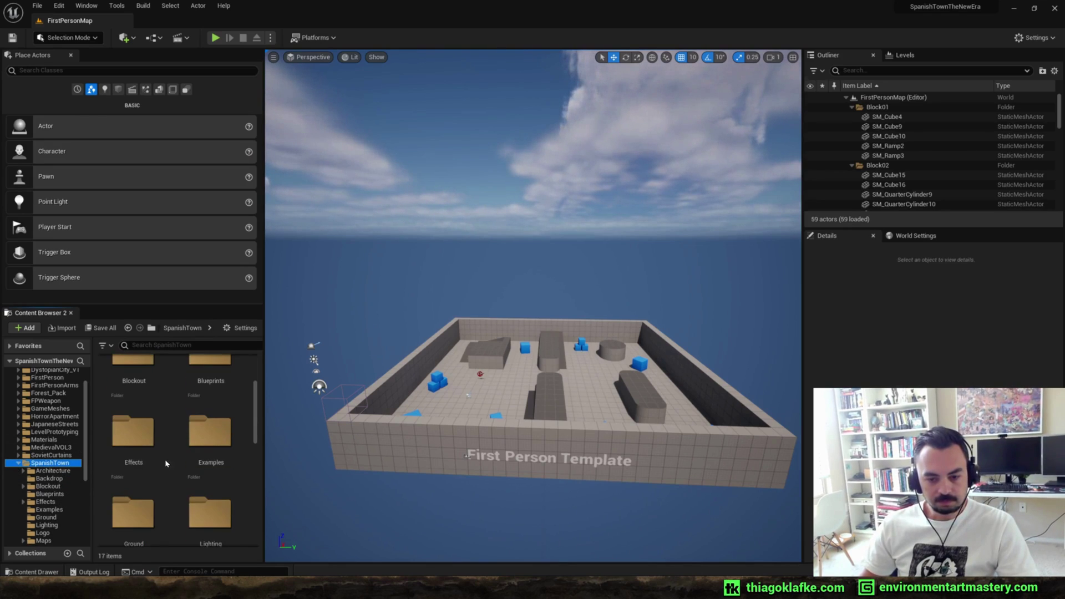
pyautogui.scroll(-1, 58, 513)
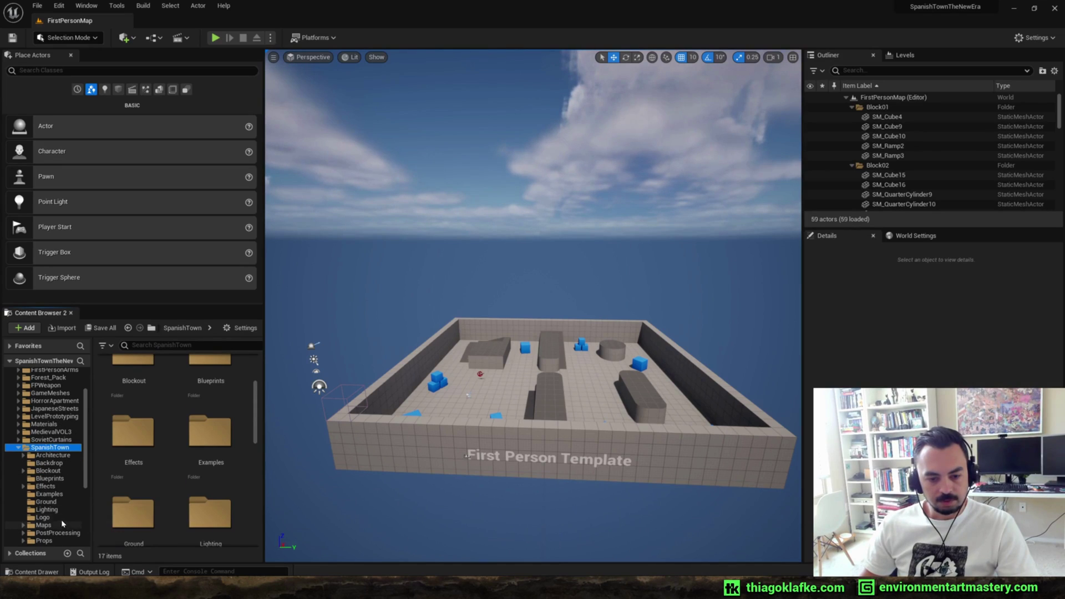
pyautogui.click(44, 525)
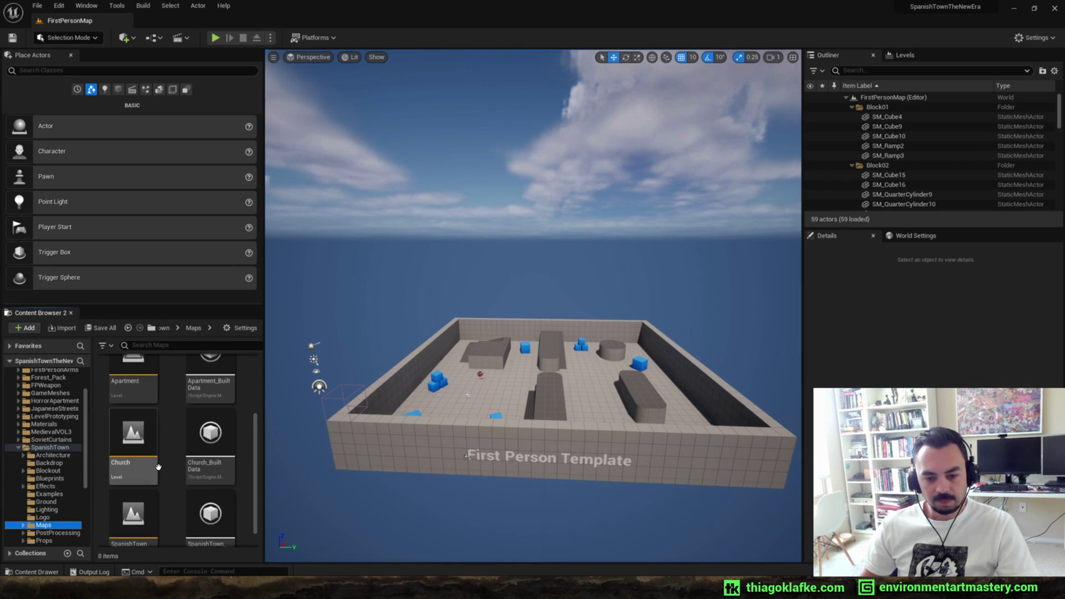
pyautogui.scroll(-1, 139, 488)
pyautogui.click(147, 501)
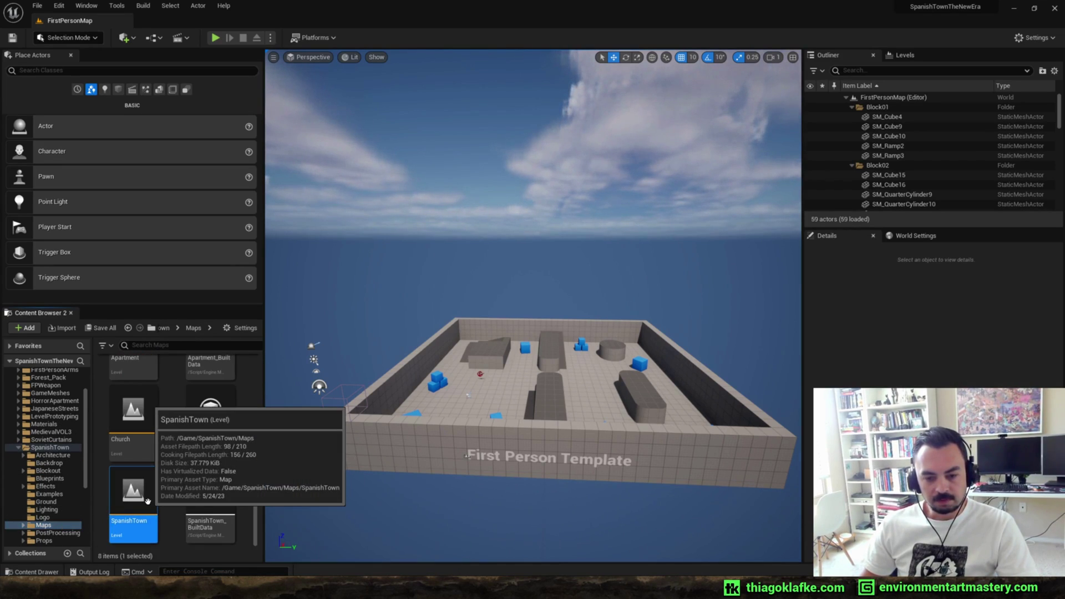
pyautogui.doubleClick(147, 501)
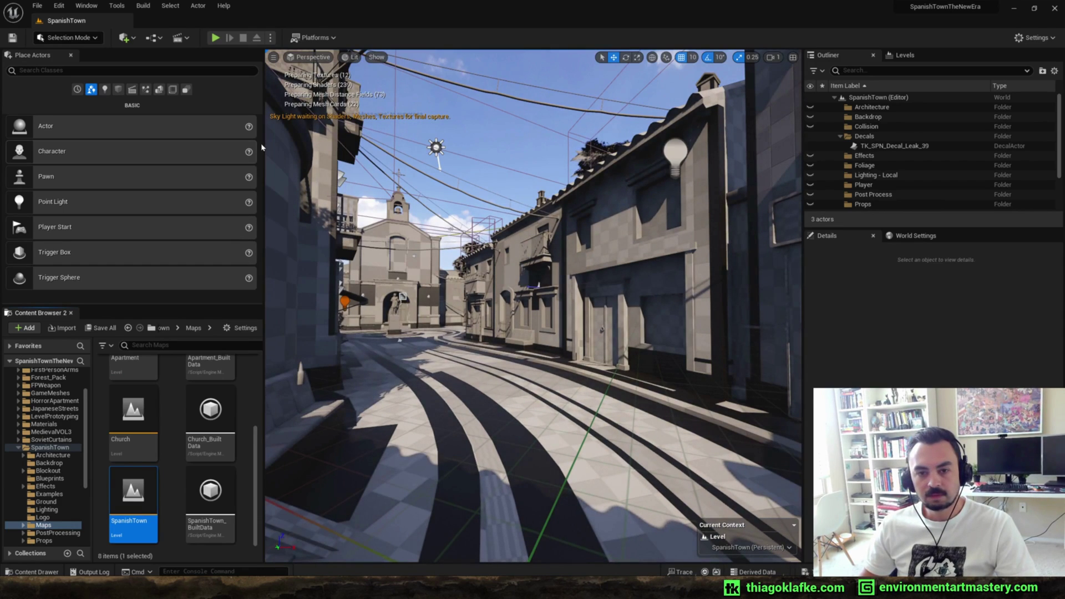
# Widen the 3D viewport by narrowing both side panels, then fly down the street toward the church
pyautogui.moveTo(205, 161); pyautogui.dragTo(157, 161)
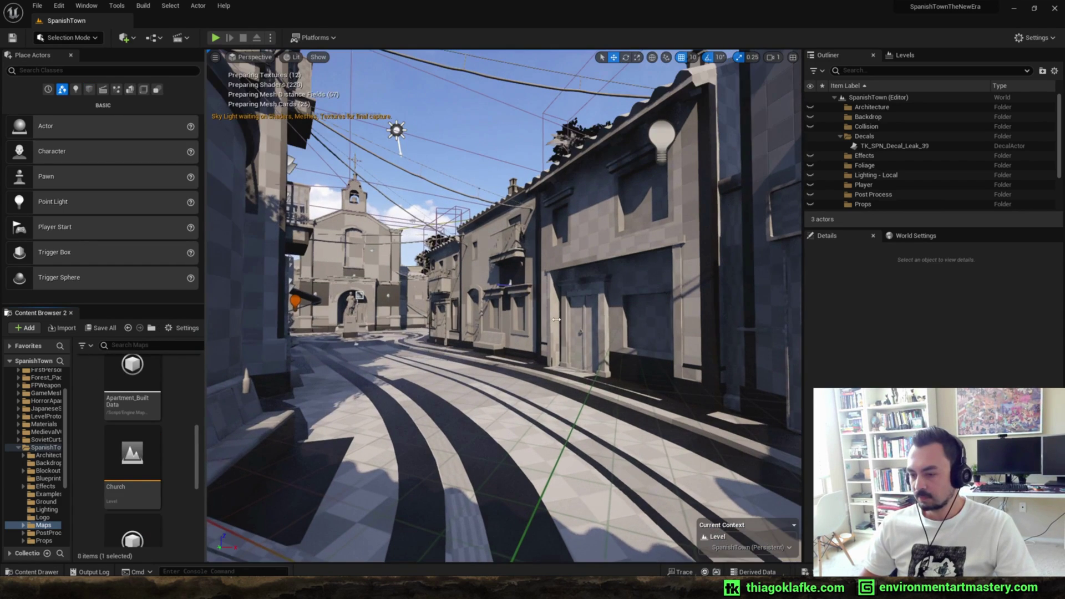
pyautogui.moveTo(866, 300); pyautogui.dragTo(900, 300)
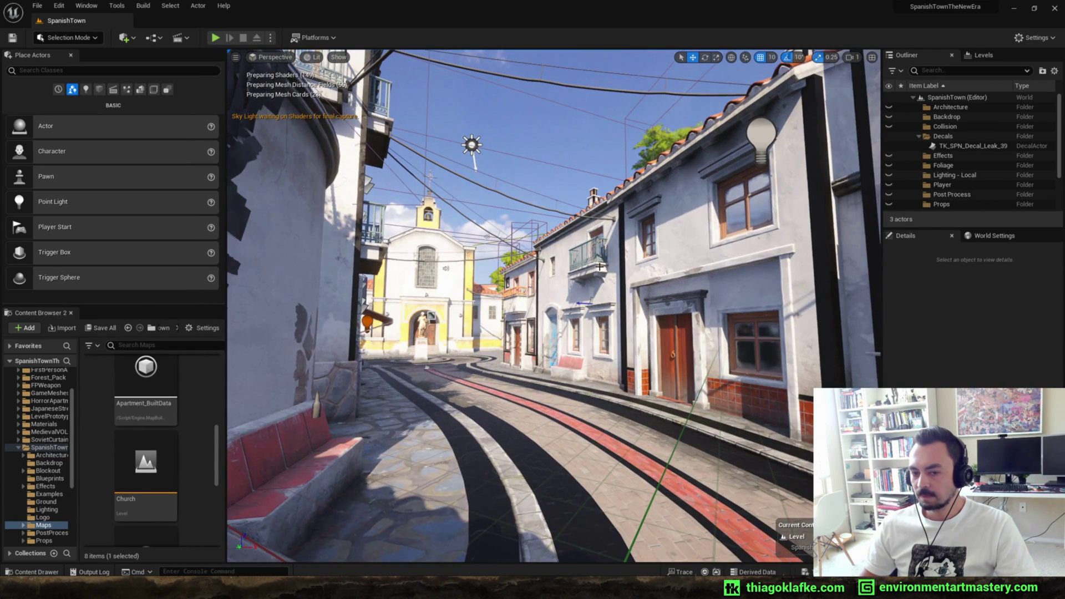
pyautogui.moveTo(528, 216); pyautogui.dragTo(621, 270)
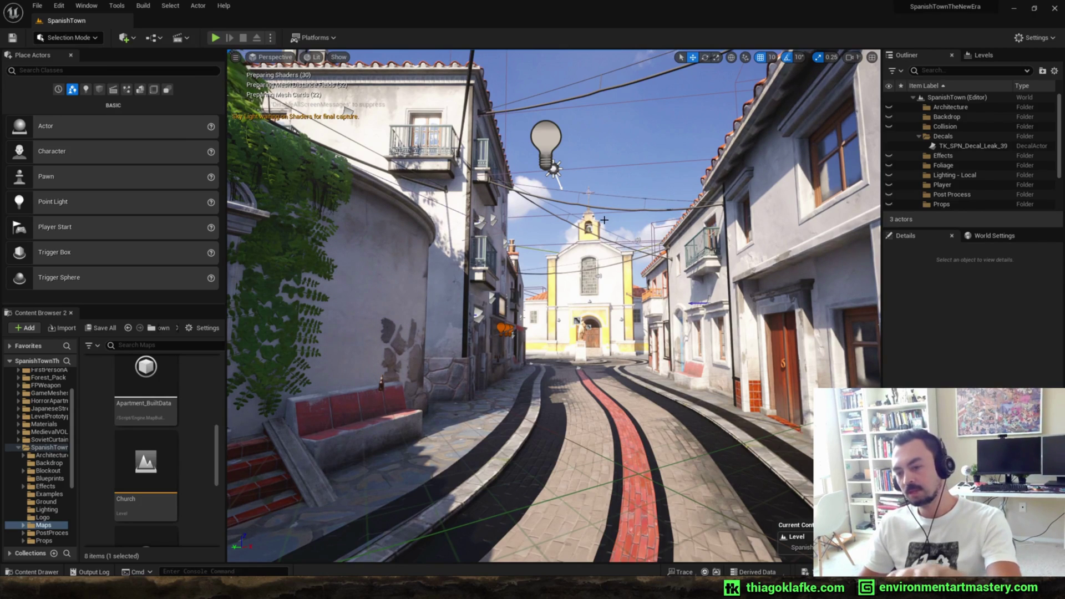
# Cycle through camera bookmarks 1–3, then fly through the archway past the ivy wall toward the yellow church
pyautogui.press('1')
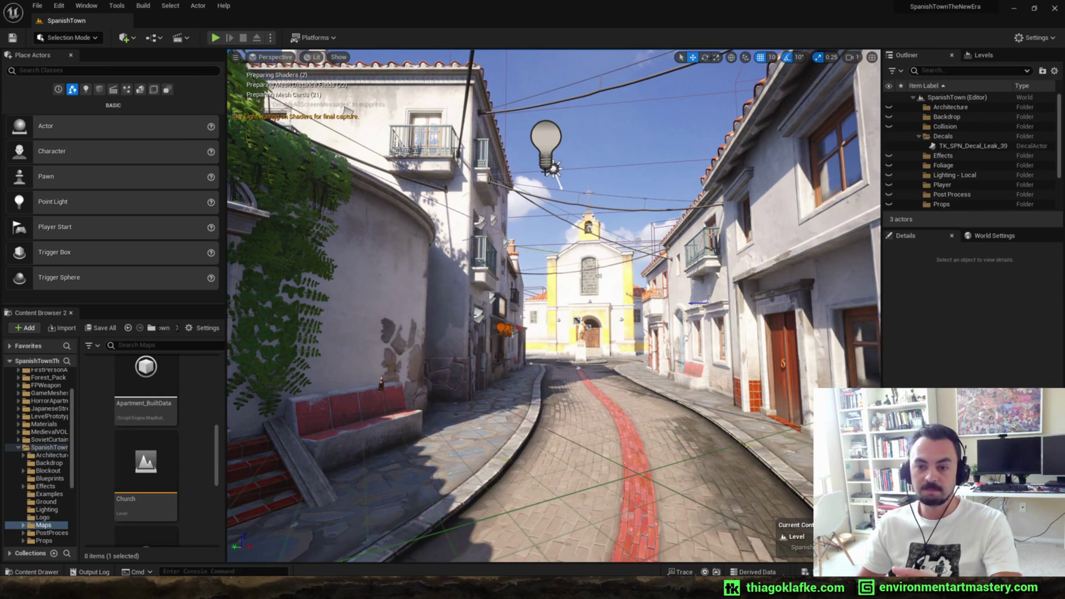
pyautogui.press('2')
pyautogui.press('3')
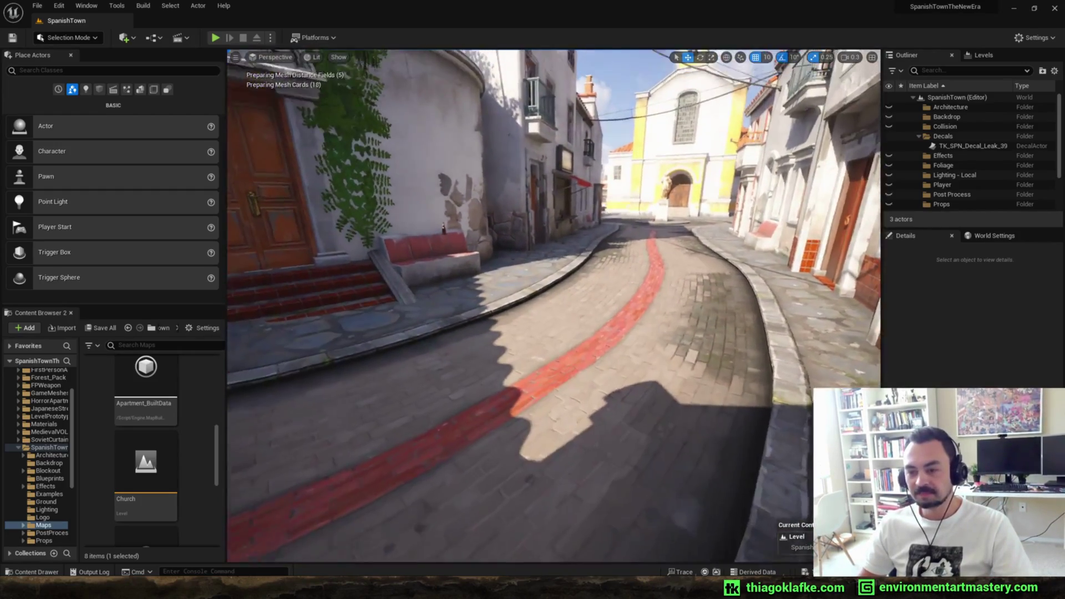
pyautogui.moveTo(555, 306); pyautogui.dragTo(488, 297, button='right')
pyautogui.scroll(1, 529, 297)
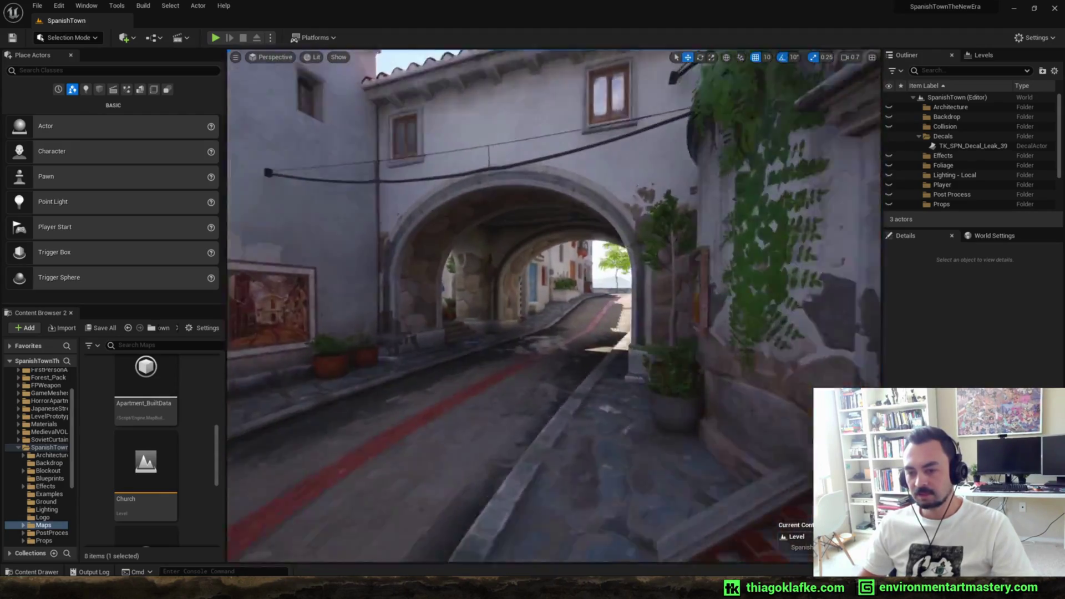
pyautogui.moveTo(488, 297); pyautogui.dragTo(496, 294, button='right')
pyautogui.moveTo(638, 207)
pyautogui.mouseDown(button='right')
pyautogui.moveTo(628, 207)
pyautogui.moveTo(639, 207)
pyautogui.mouseUp(button='right')
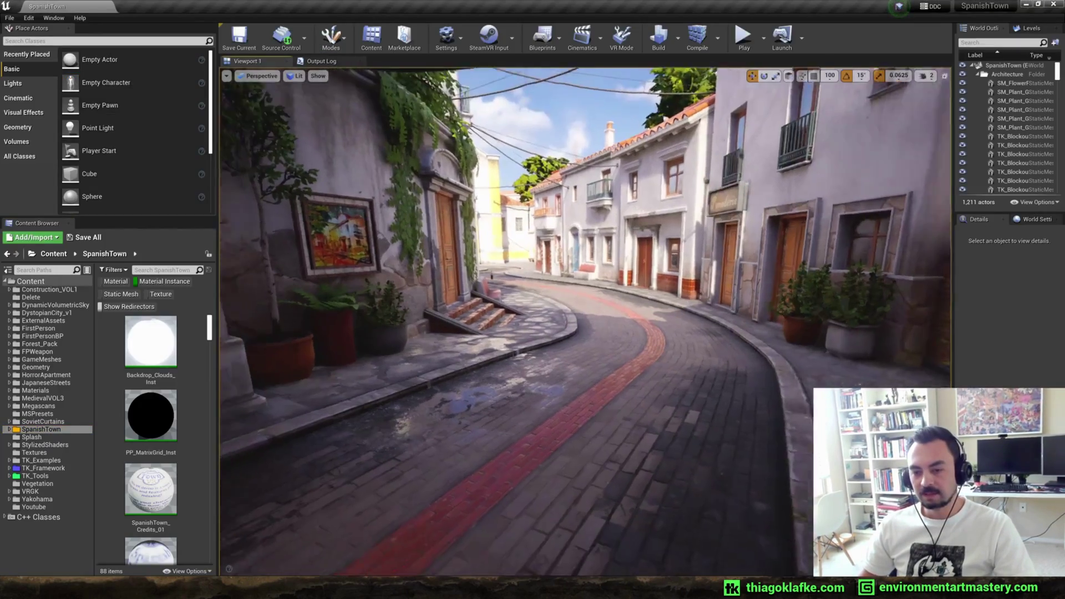
# Pull back through the stone archway in UE4, then bring the UE5 editor forward and tilt up to the sky
pyautogui.moveTo(586, 321); pyautogui.dragTo(598, 322, button='right')
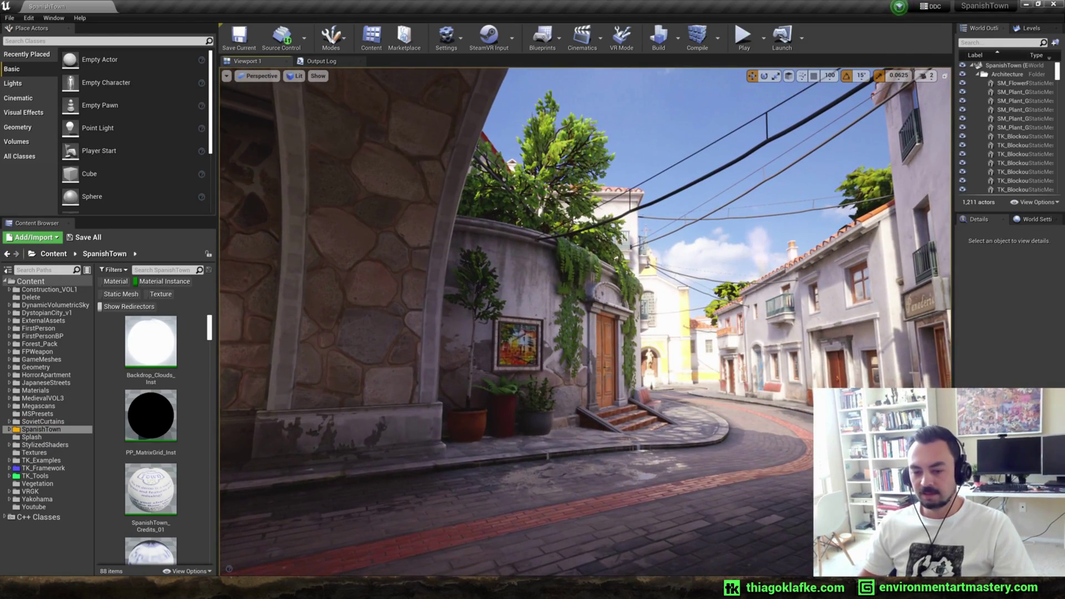
pyautogui.moveTo(374, 589)
pyautogui.click(419, 546)
pyautogui.moveTo(513, 331); pyautogui.dragTo(511, 330, button='right')
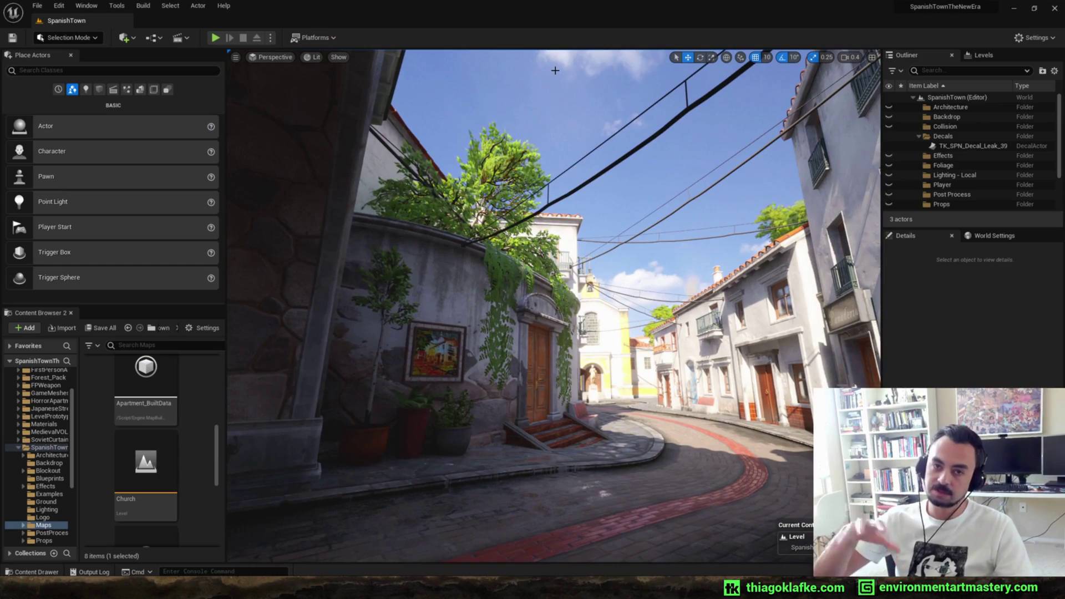
# Fly past the left wall, compare the wall painting and arch in UE4, then back away from the UE5 window glass
pyautogui.moveTo(555, 71)
pyautogui.mouseDown(button='right')
pyautogui.moveTo(522, 73)
pyautogui.moveTo(561, 74)
pyautogui.moveTo(536, 77)
pyautogui.mouseUp(button='right')
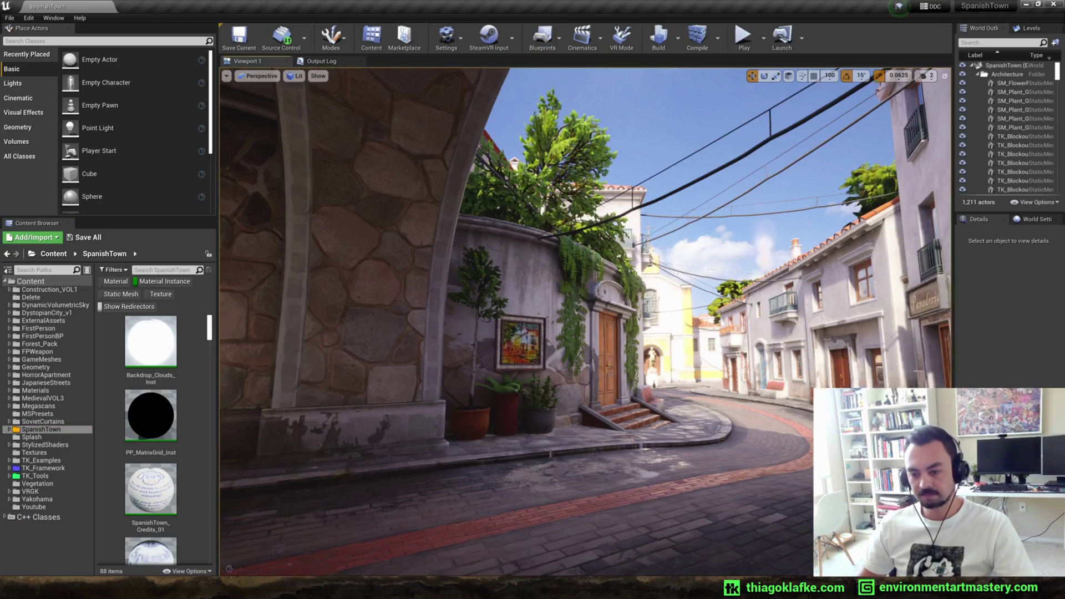
pyautogui.moveTo(585, 321)
pyautogui.mouseDown(button='right')
pyautogui.moveTo(610, 322)
pyautogui.moveTo(580, 314)
pyautogui.mouseUp(button='right')
pyautogui.hotkey('alt', 'Tab')
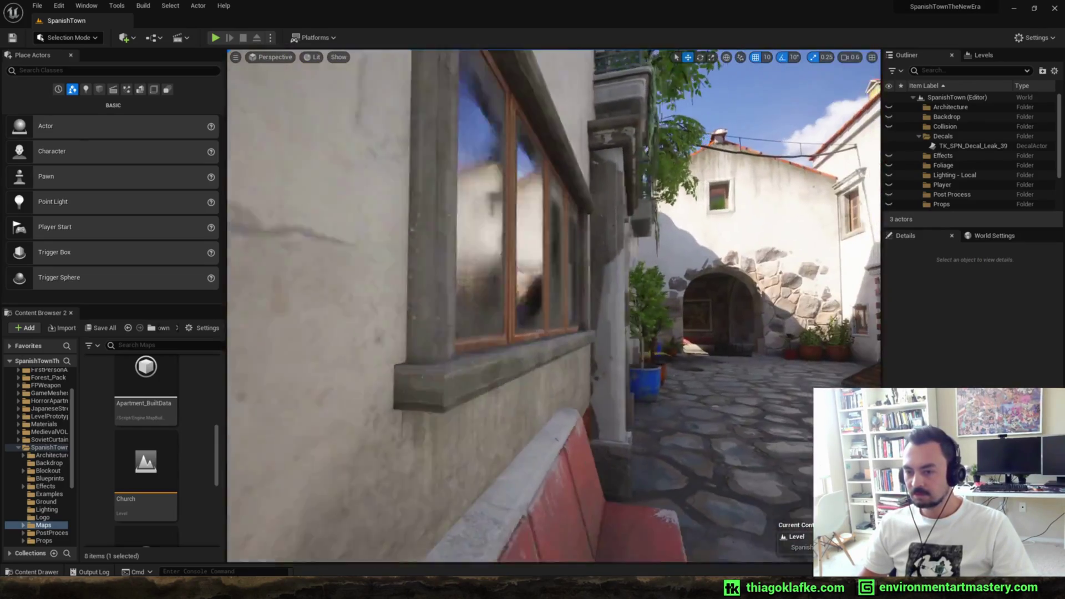
pyautogui.moveTo(554, 305); pyautogui.dragTo(550, 306, button='right')
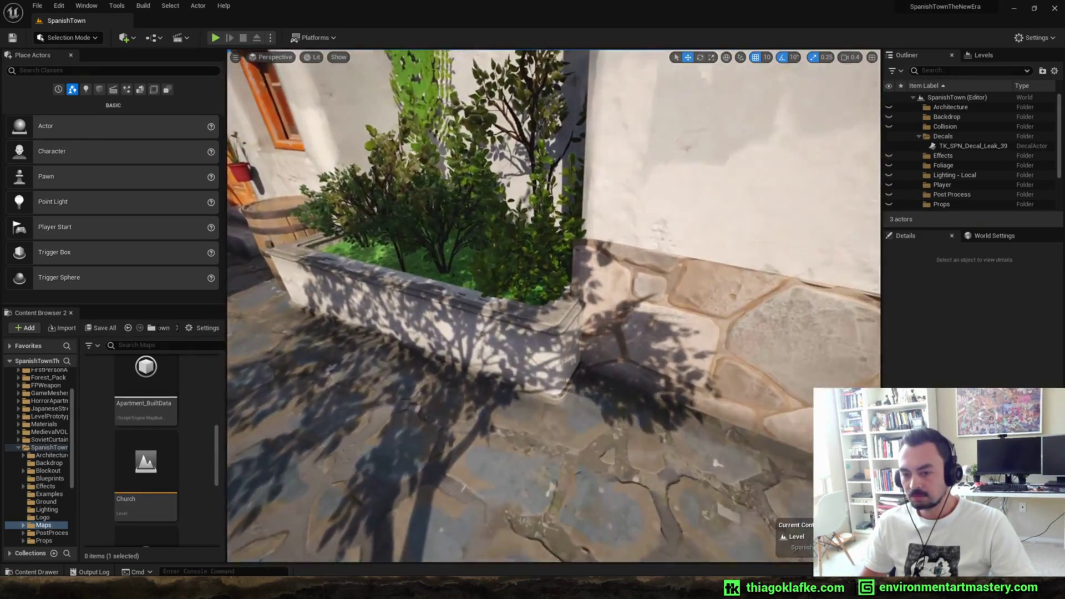
# Back the camera away from the planter to reveal the doors, barrel and planter
pyautogui.moveTo(549, 307); pyautogui.dragTo(549, 306, button='right')
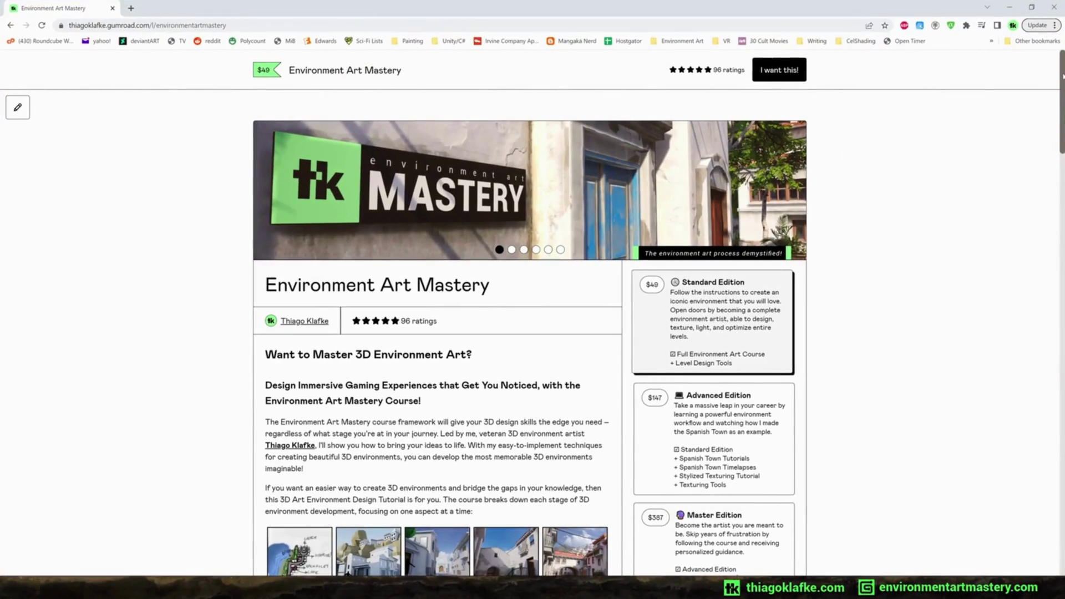
# Select a blockout floor piece, locate its asset in the content library, and start Export Selected
pyautogui.scroll(-4, 1062, 74)
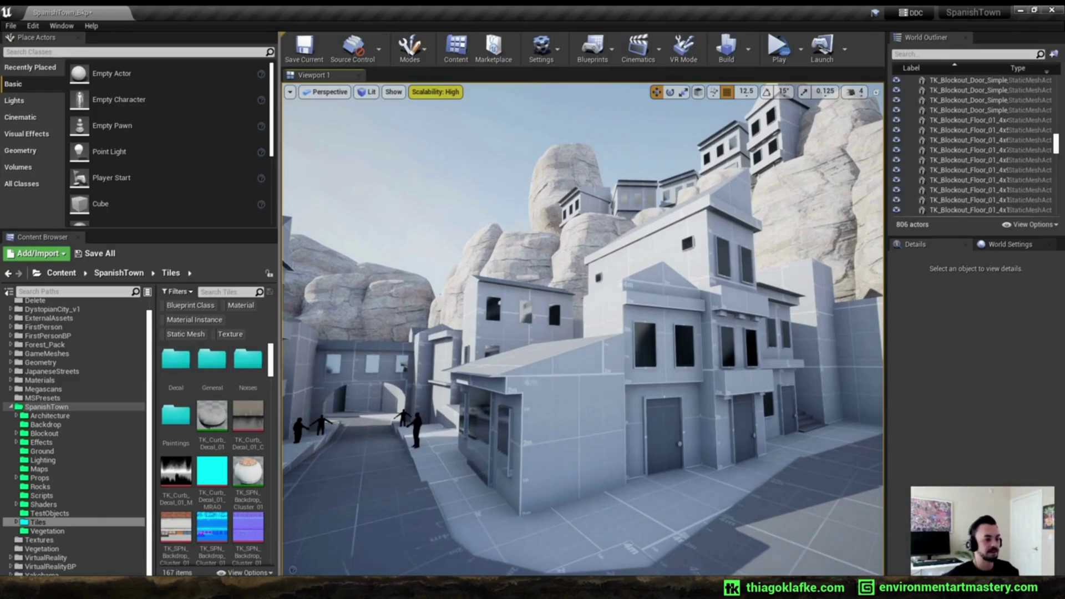
pyautogui.click(679, 446)
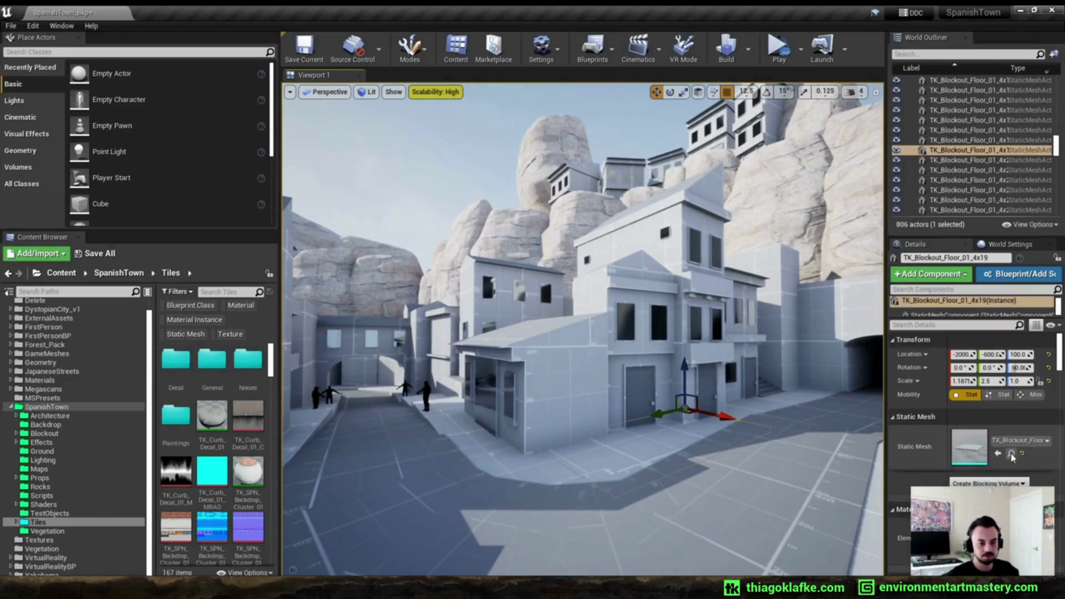
pyautogui.click(1011, 454)
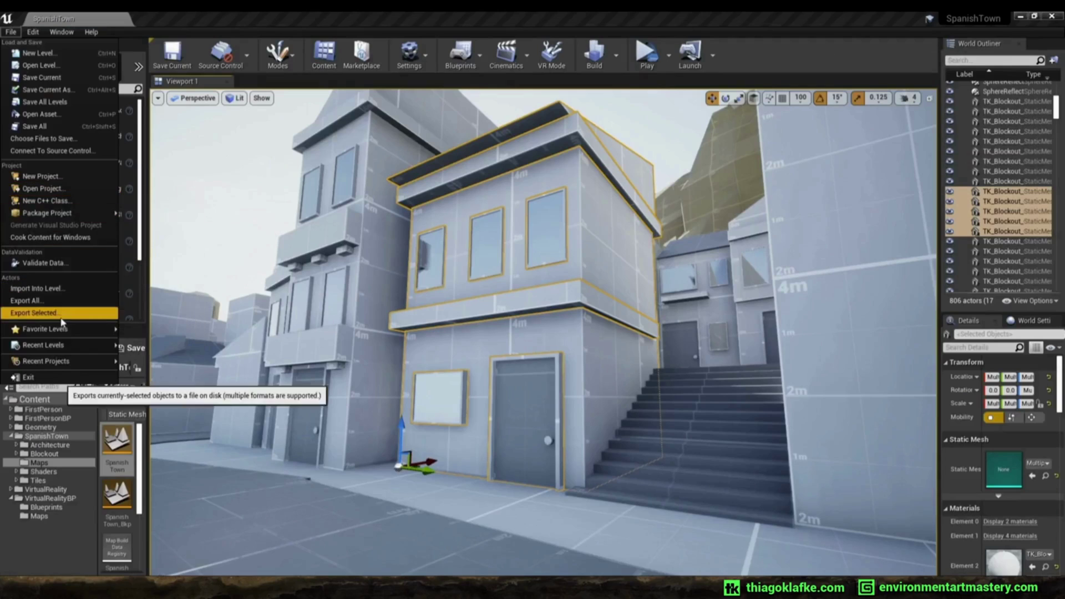
pyautogui.click(48, 311)
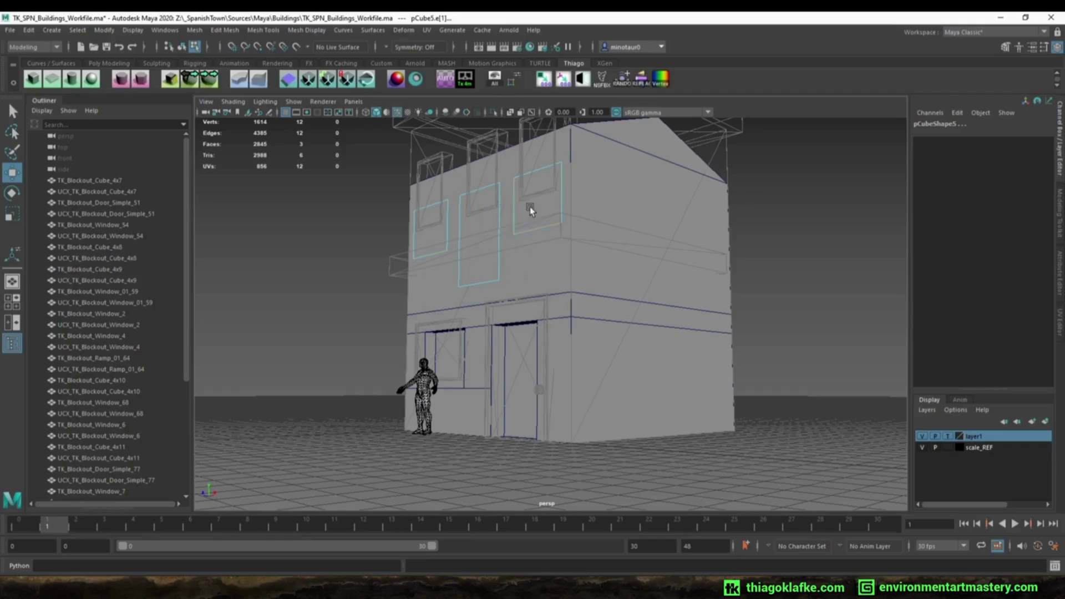
# Select the blockout house's upper window as a whole object and place the new building mesh into the level
pyautogui.click(532, 209)
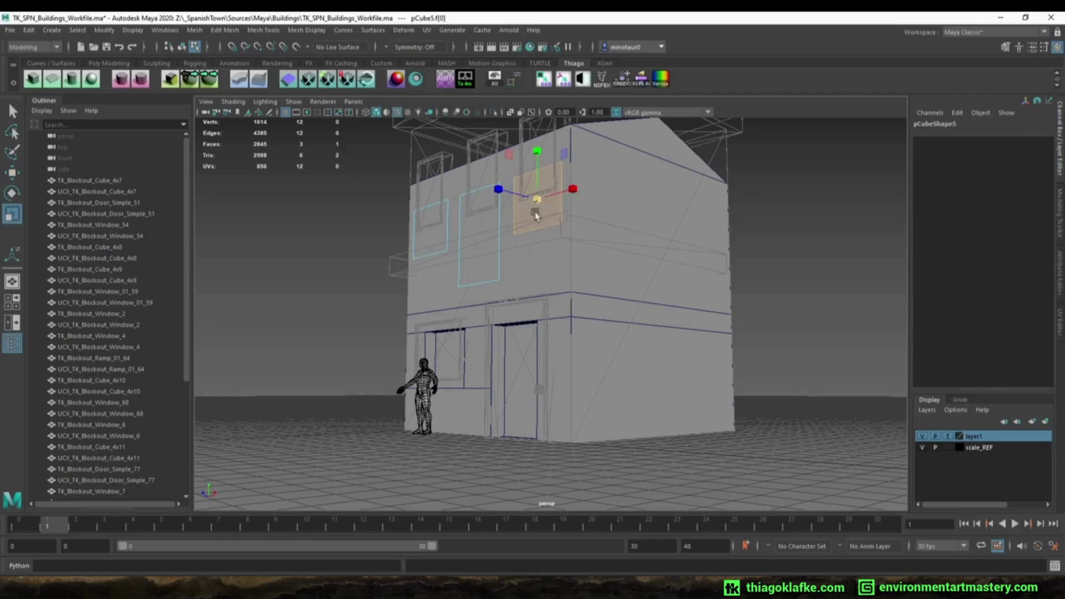
pyautogui.press('F8')
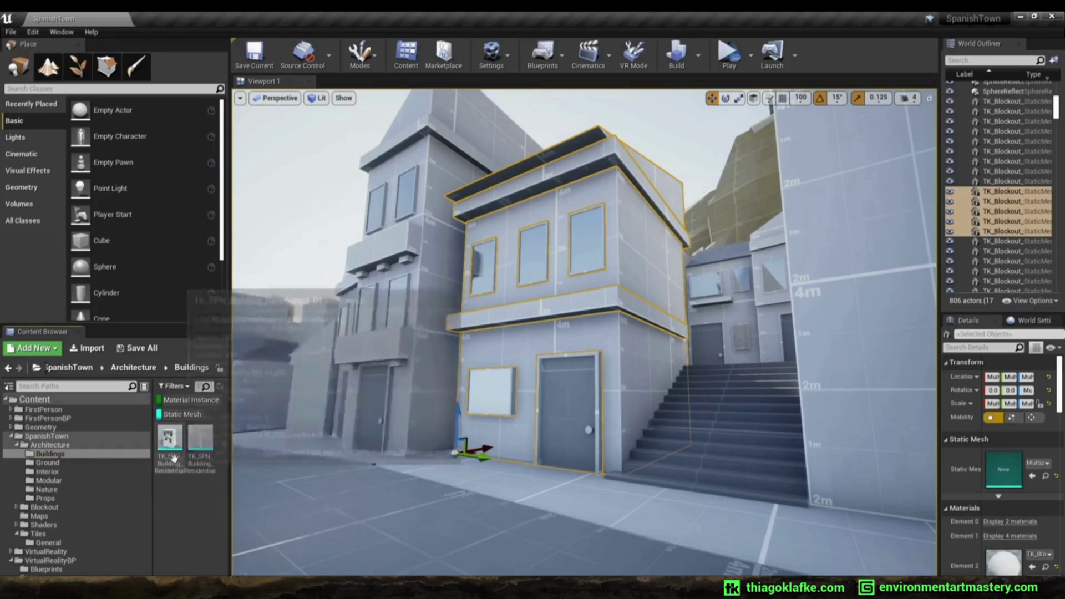
pyautogui.moveTo(170, 438); pyautogui.dragTo(447, 452)
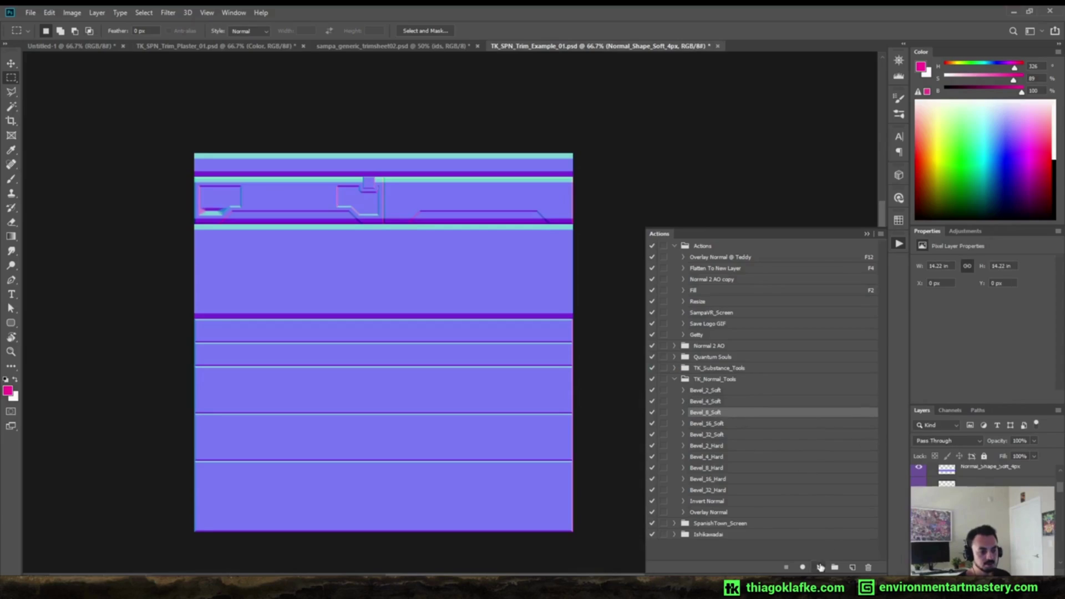
# Copy the trim band, dismiss the copy error, and move the band about 100 px lower
pyautogui.click(820, 567)
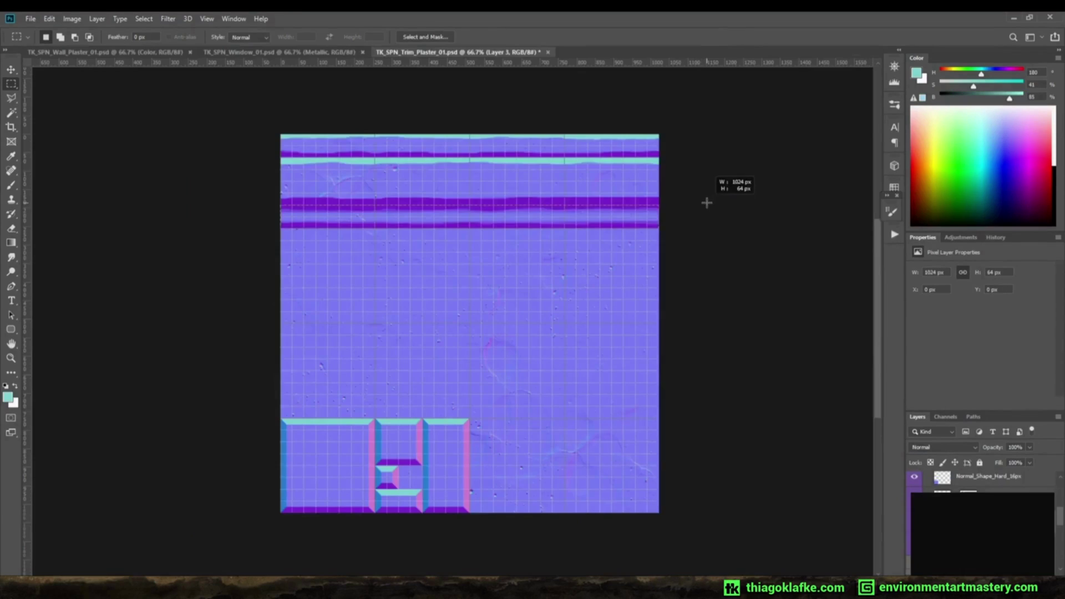
pyautogui.hotkey('ctrl', 'c')
pyautogui.click(515, 231)
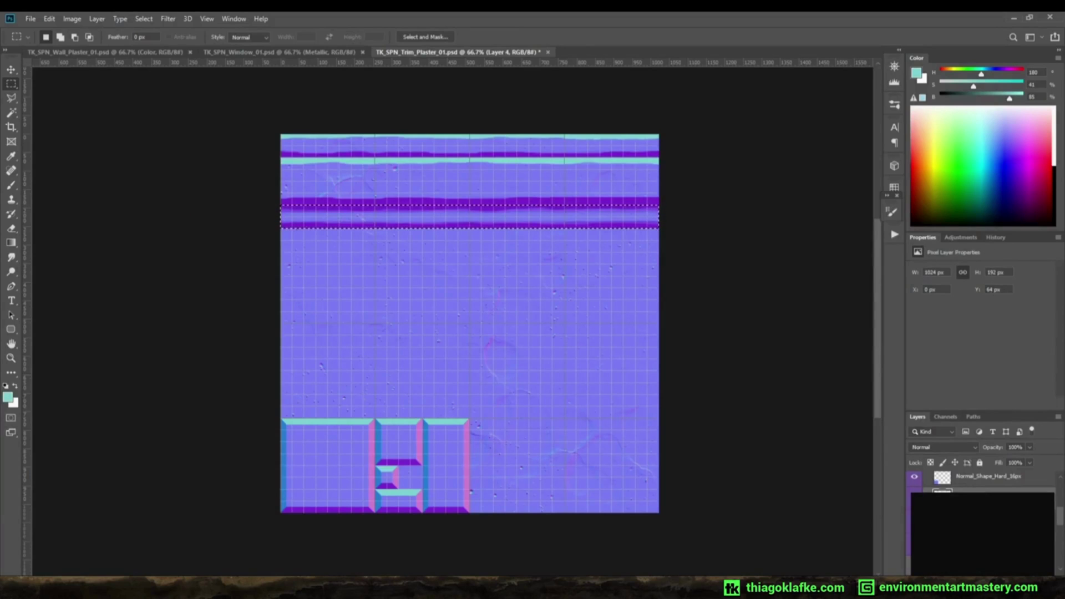
pyautogui.moveTo(339, 414); pyautogui.dragTo(340, 469)
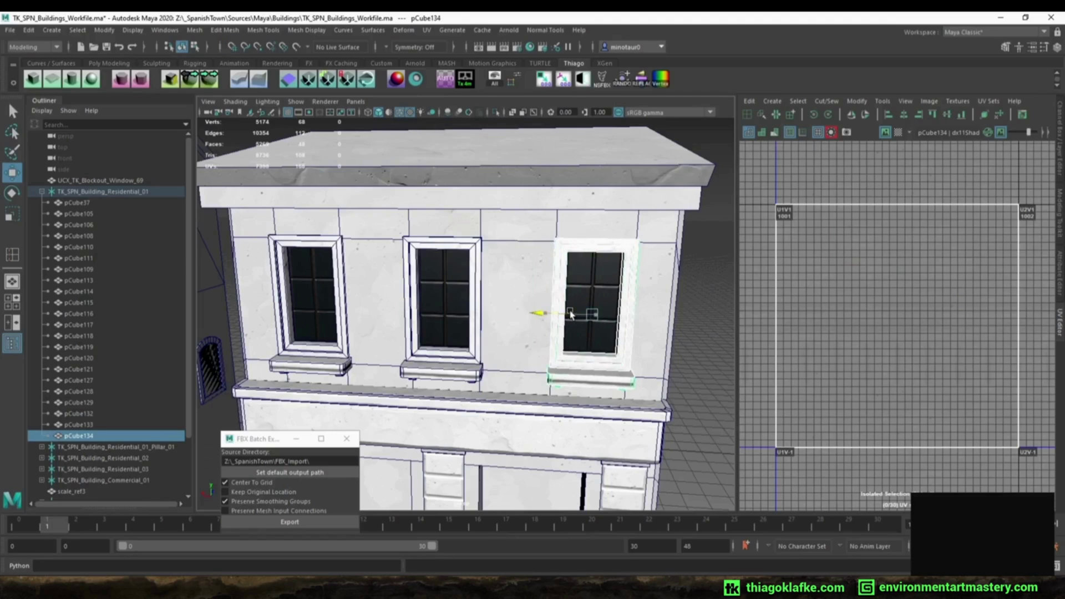
pyautogui.scroll(-10, 571, 315)
pyautogui.keyDown('alt'); pyautogui.moveTo(572, 315); pyautogui.dragTo(571, 244); pyautogui.keyUp('alt')
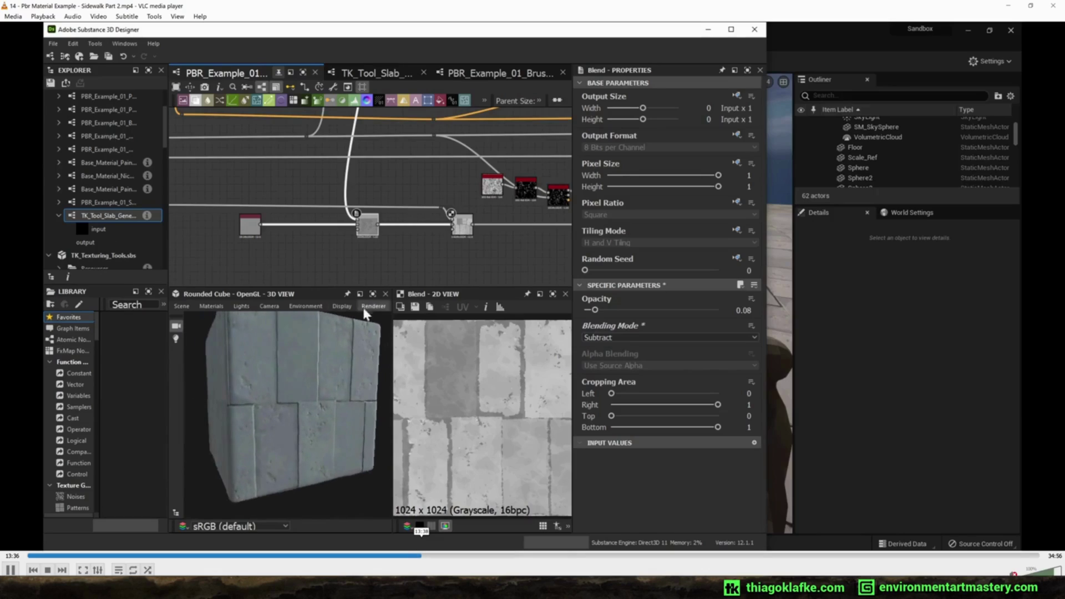